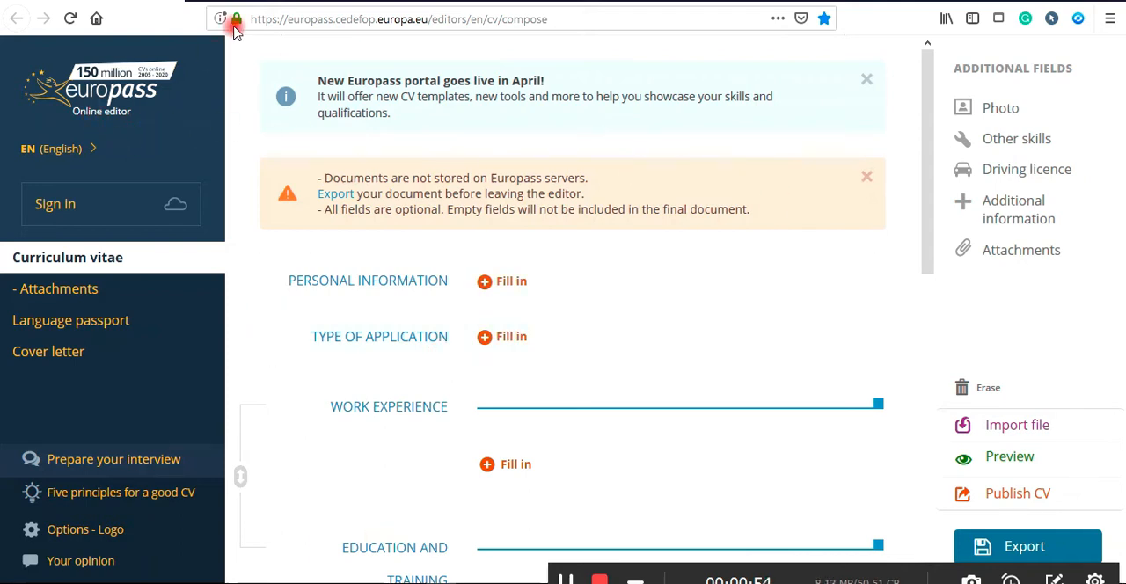
pyautogui.moveTo(251, 18)
pyautogui.mouseDown()
pyautogui.moveTo(547, 19)
pyautogui.moveTo(252, 20)
pyautogui.mouseUp()
pyautogui.click(561, 17)
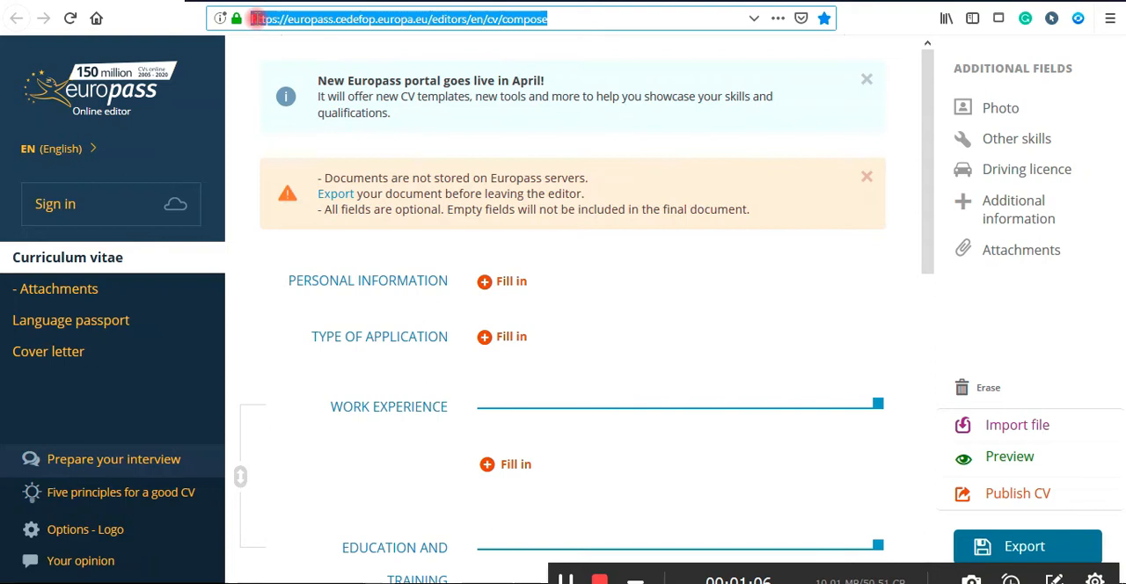
pyautogui.click(255, 20)
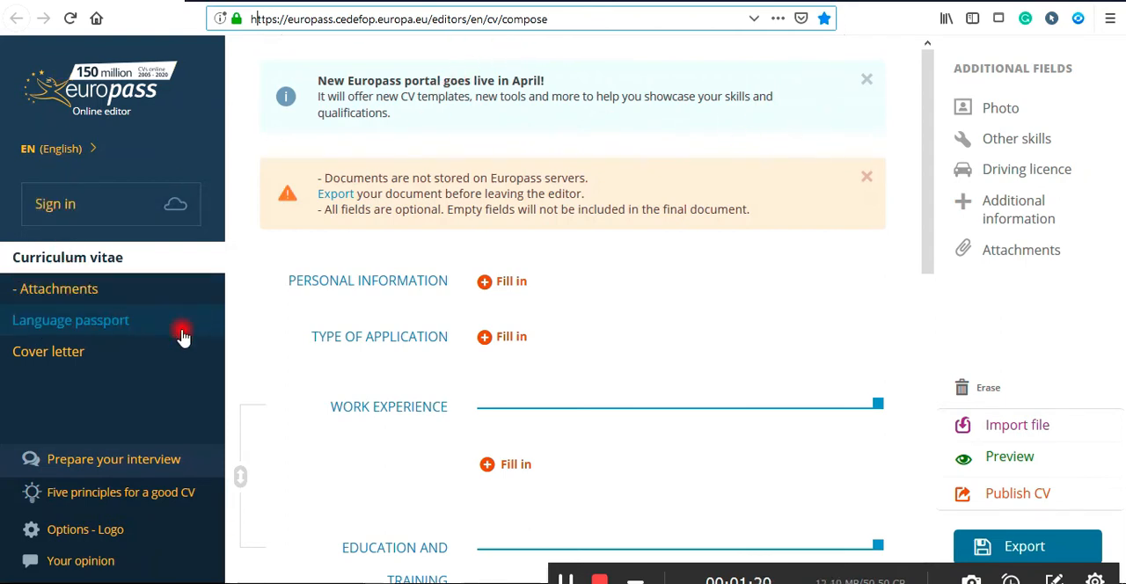
# Dismiss the announcement banner, open Personal Information, and enter the first name and surname.
pyautogui.click(863, 84)
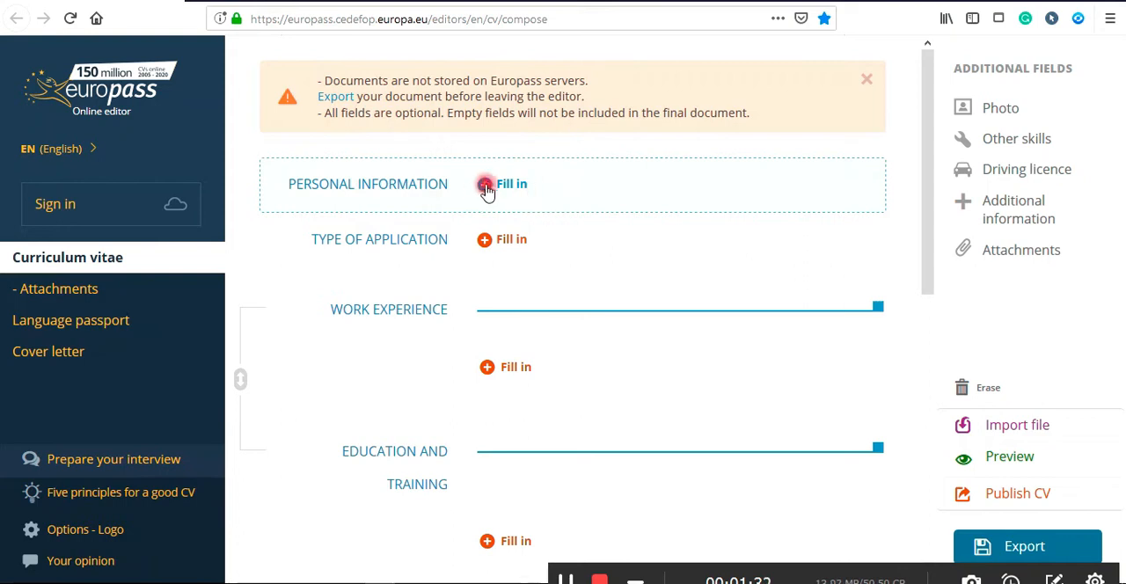
pyautogui.click(488, 187)
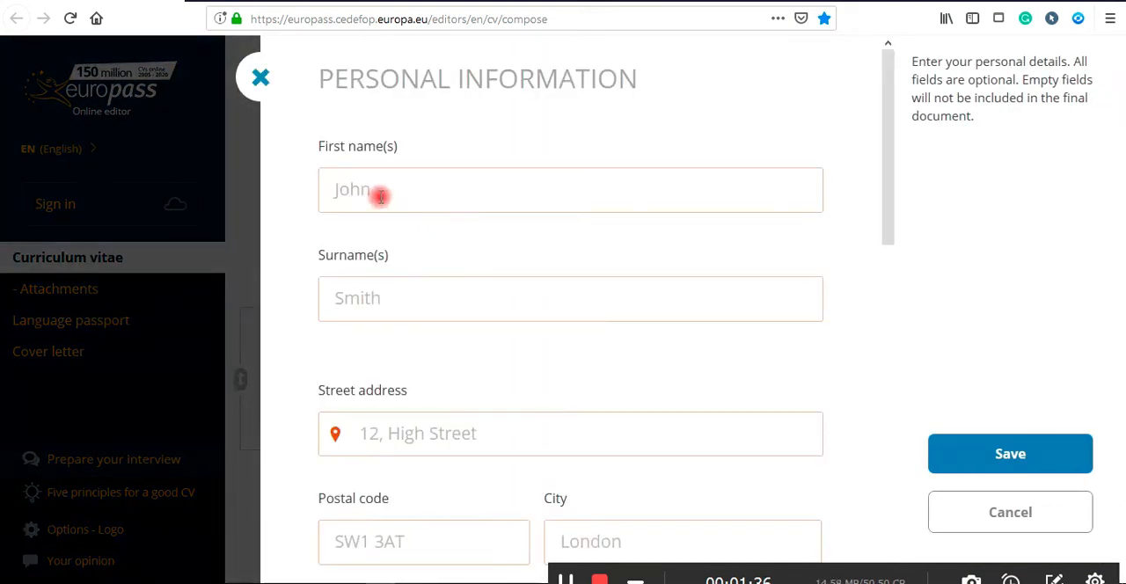
pyautogui.click(379, 197)
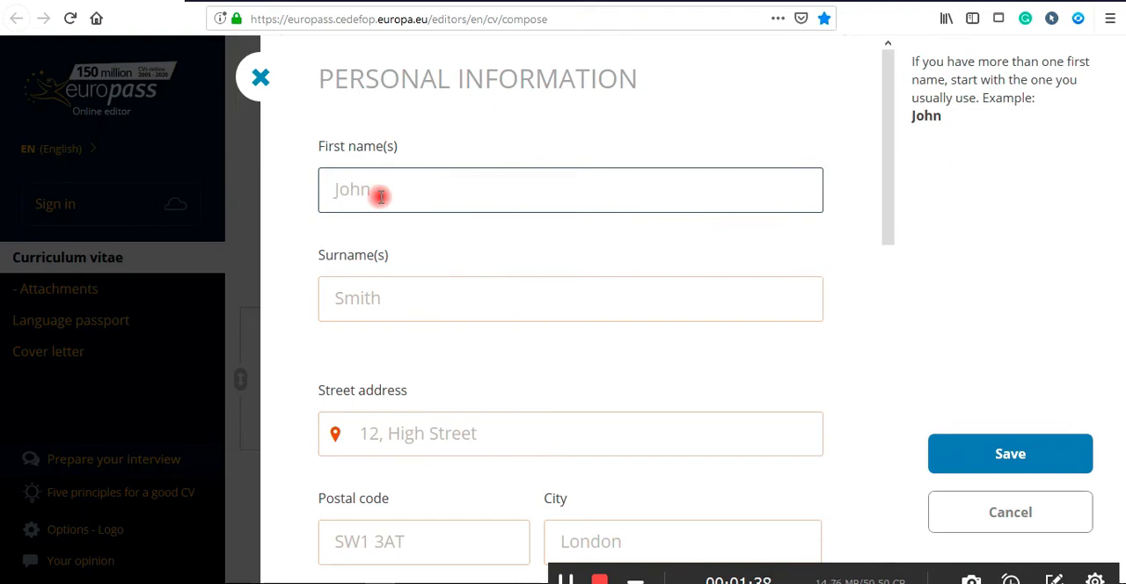
pyautogui.click(377, 295)
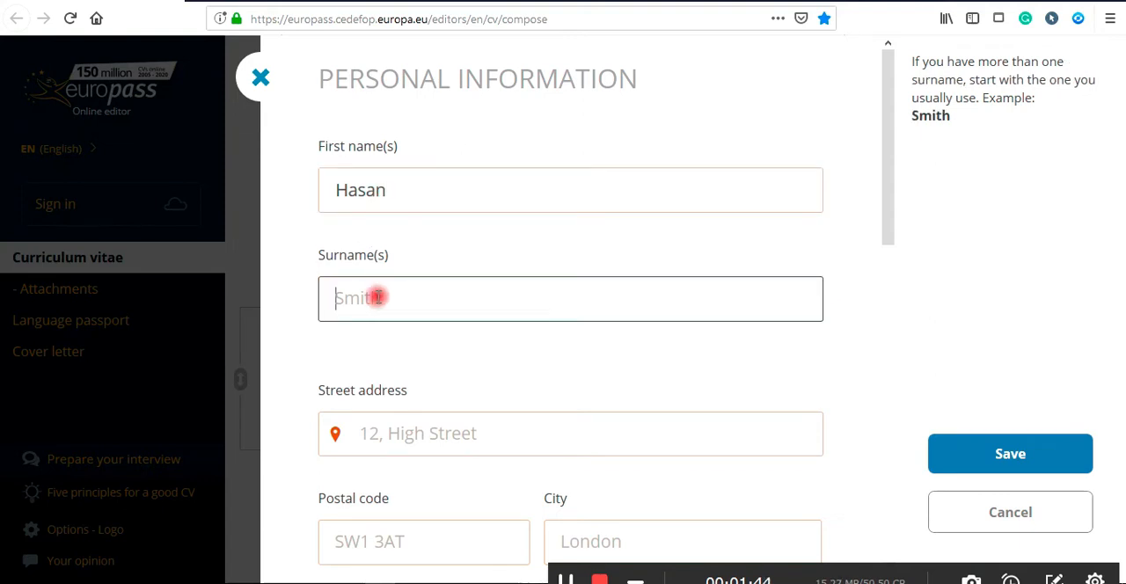
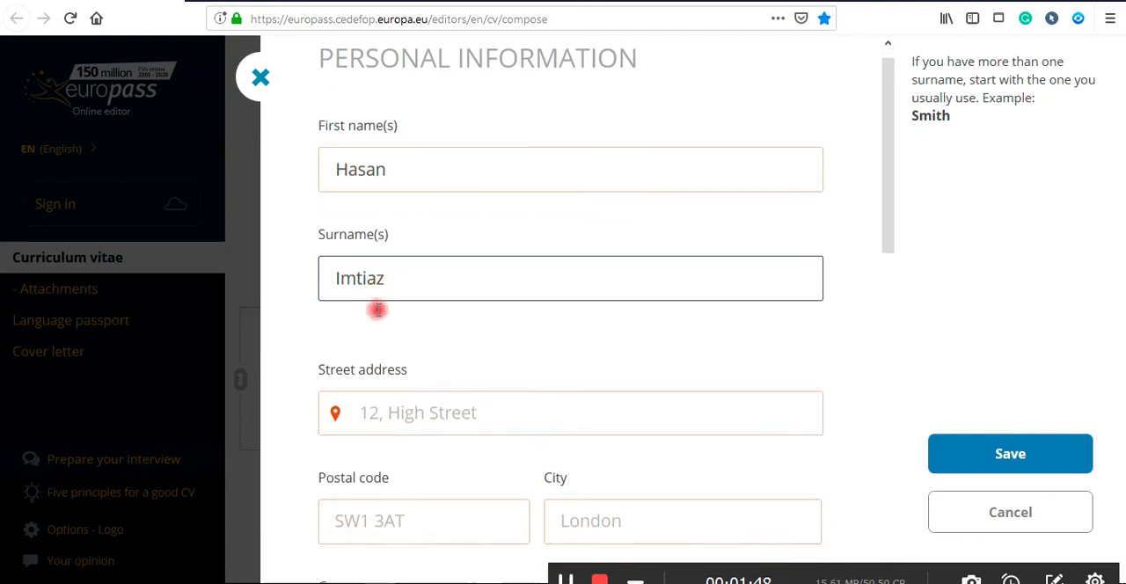
# Fill in the street address, postal code and city in the personal information form.
pyautogui.scroll(-3, 377, 309)
pyautogui.click(402, 215)
pyautogui.write('Dhaka')
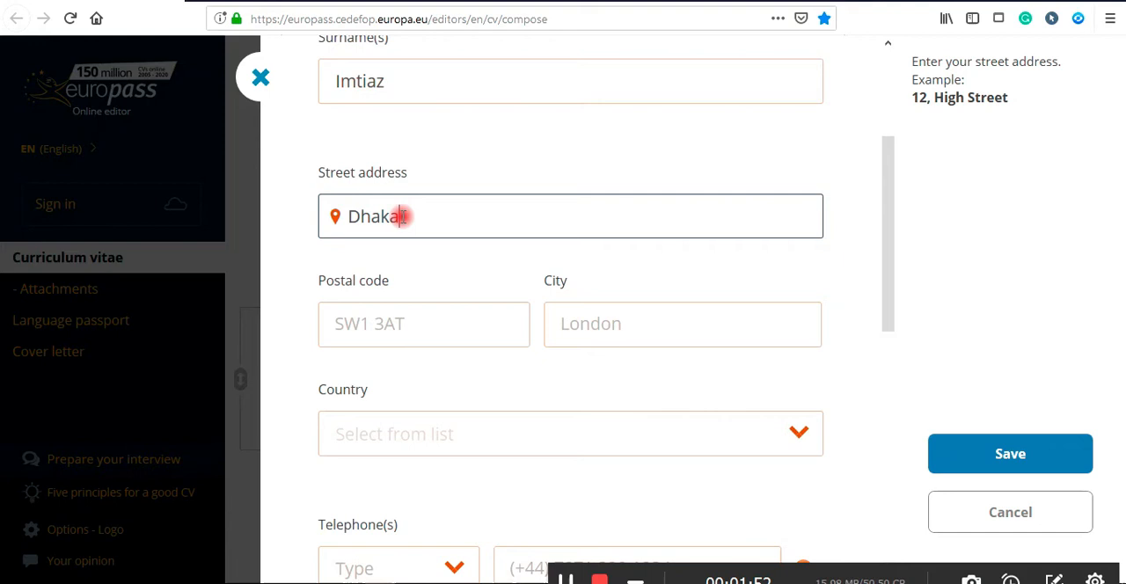
pyautogui.moveTo(357, 216); pyautogui.dragTo(459, 216)
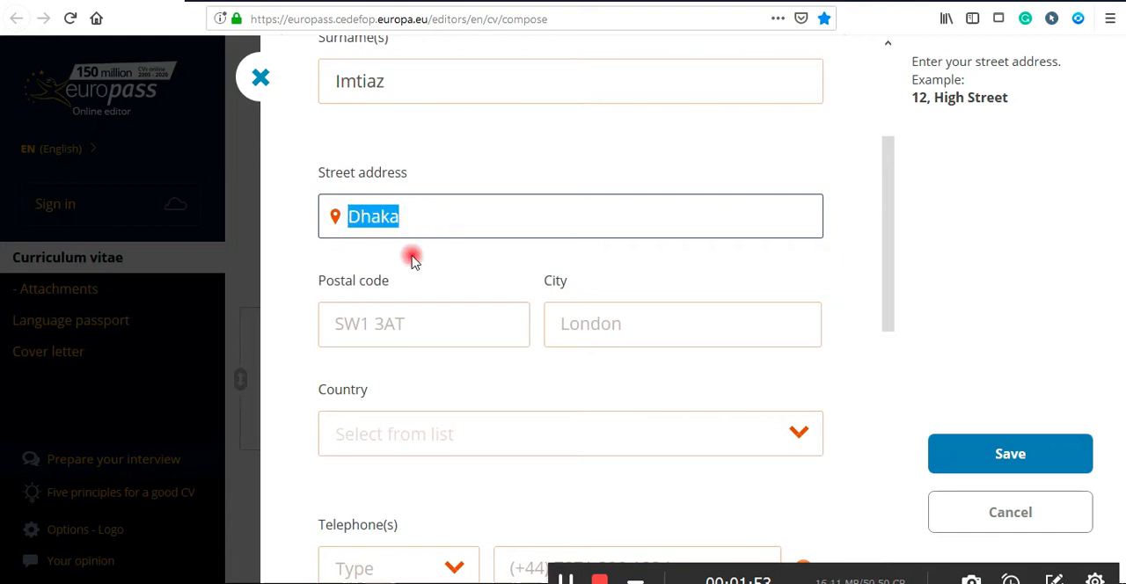
pyautogui.click(368, 317)
pyautogui.write('1200')
pyautogui.click(705, 325)
pyautogui.write('Dhaka')
# Set the country to Bangladesh by searching the country list.
pyautogui.scroll(-1, 706, 323)
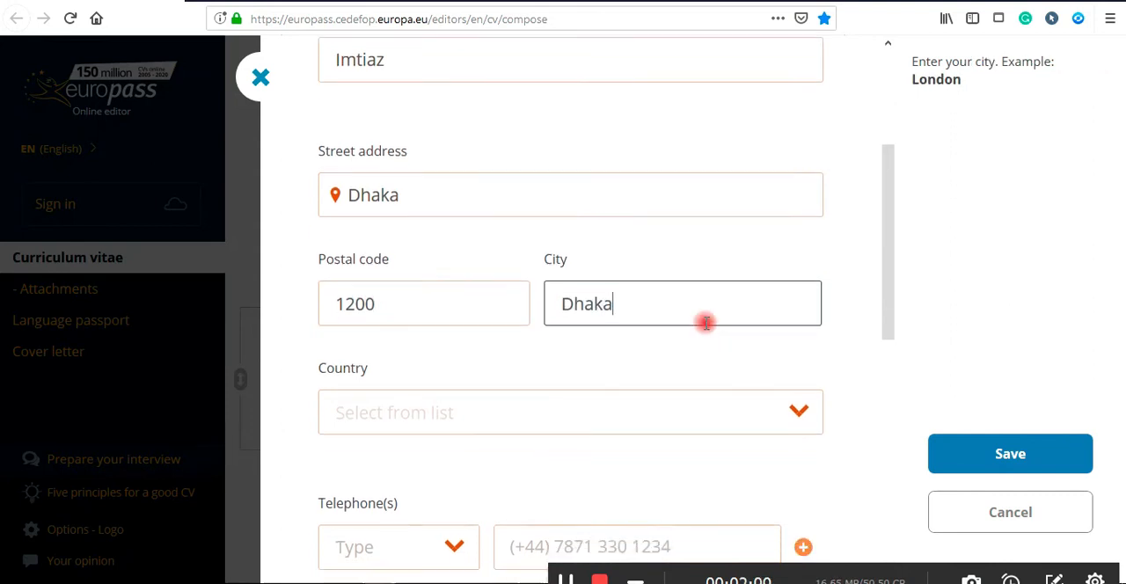
pyautogui.scroll(-2, 615, 327)
pyautogui.click(495, 330)
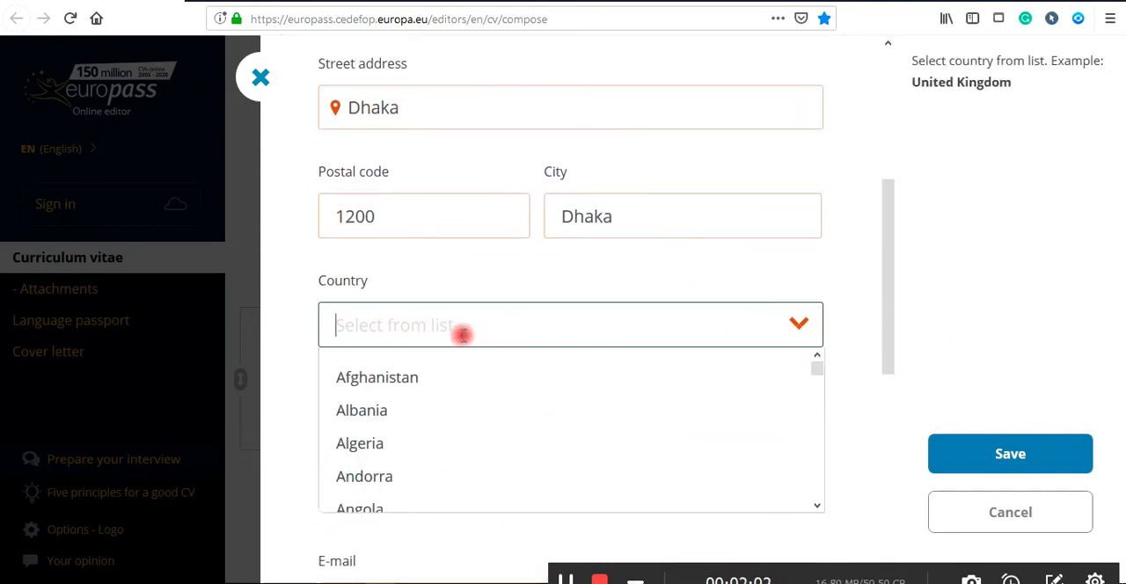
pyautogui.write('Ban')
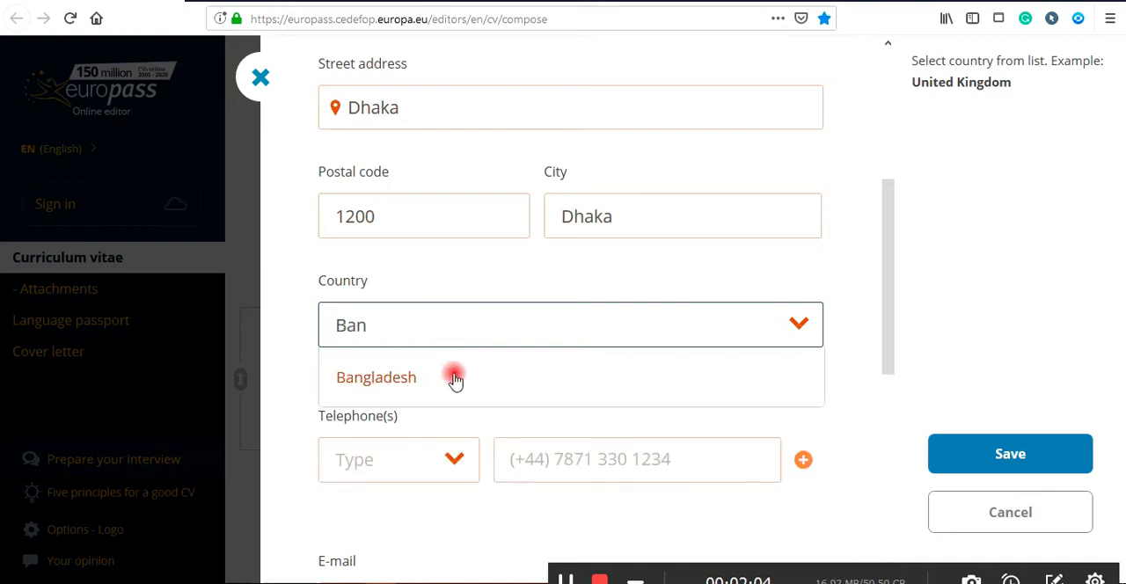
pyautogui.click(450, 376)
# Add a Mobile telephone entry with the contact's phone number.
pyautogui.click(432, 471)
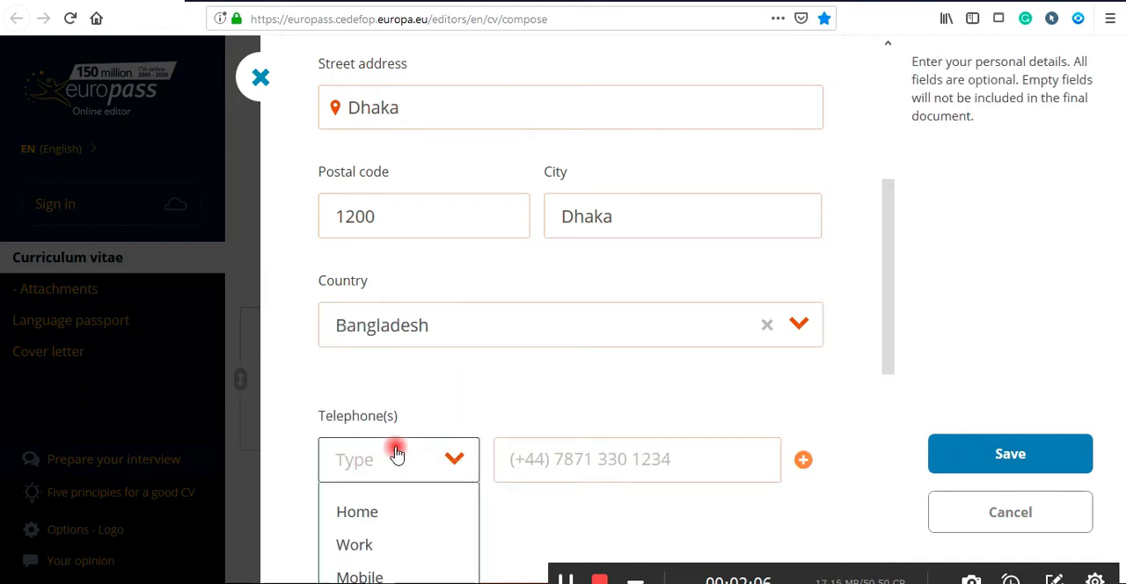
pyautogui.scroll(-2, 392, 448)
pyautogui.click(373, 471)
pyautogui.click(571, 351)
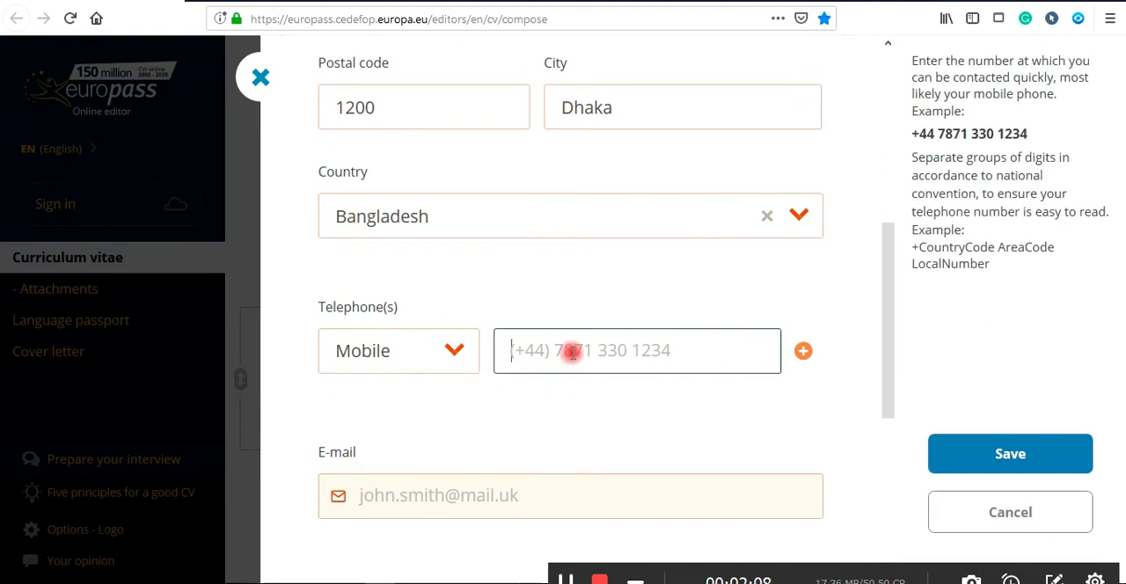
pyautogui.write('00000000000')
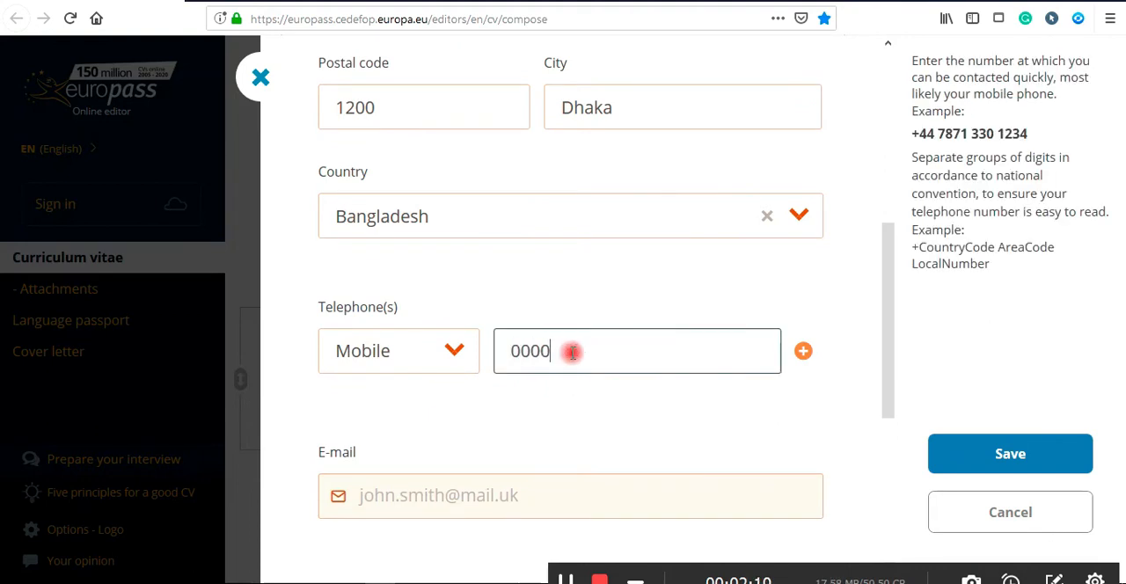
# Fill in the contact's e-mail address and save the personal information.
pyautogui.scroll(-2, 523, 395)
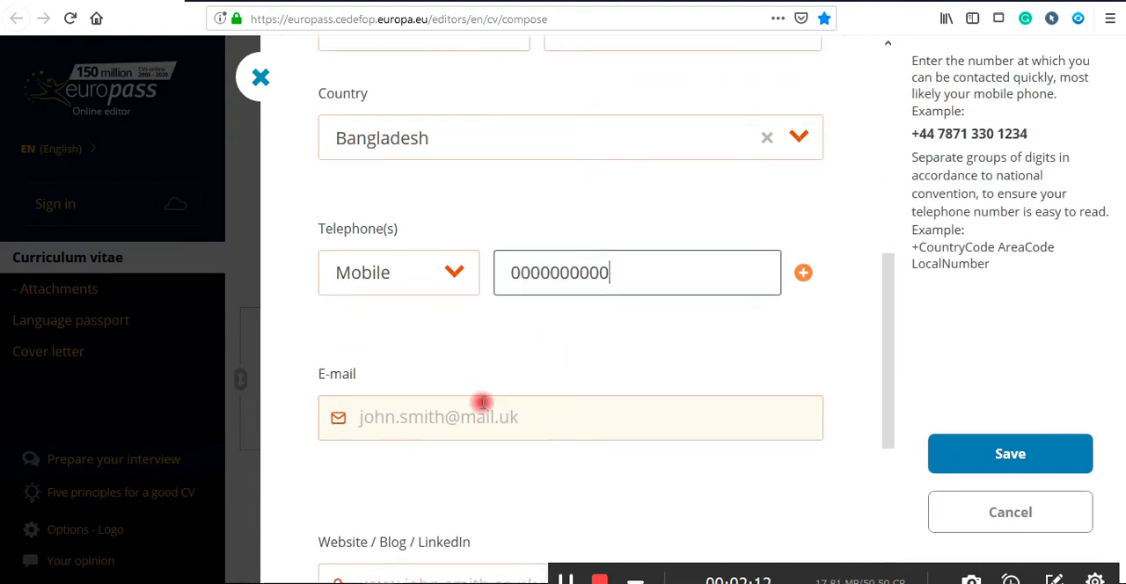
pyautogui.click(467, 394)
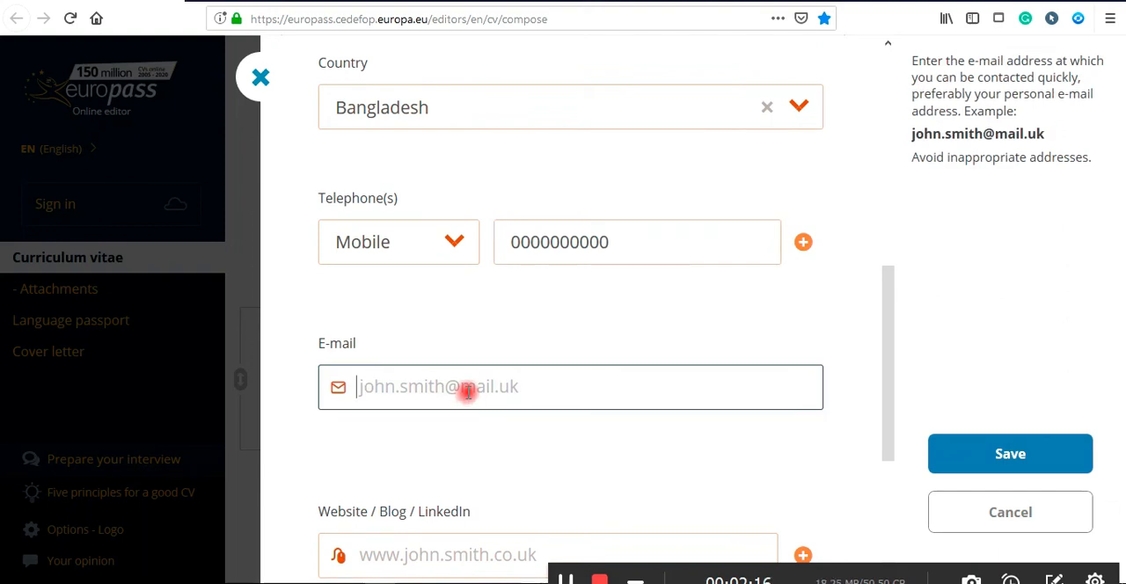
pyautogui.write('abc')
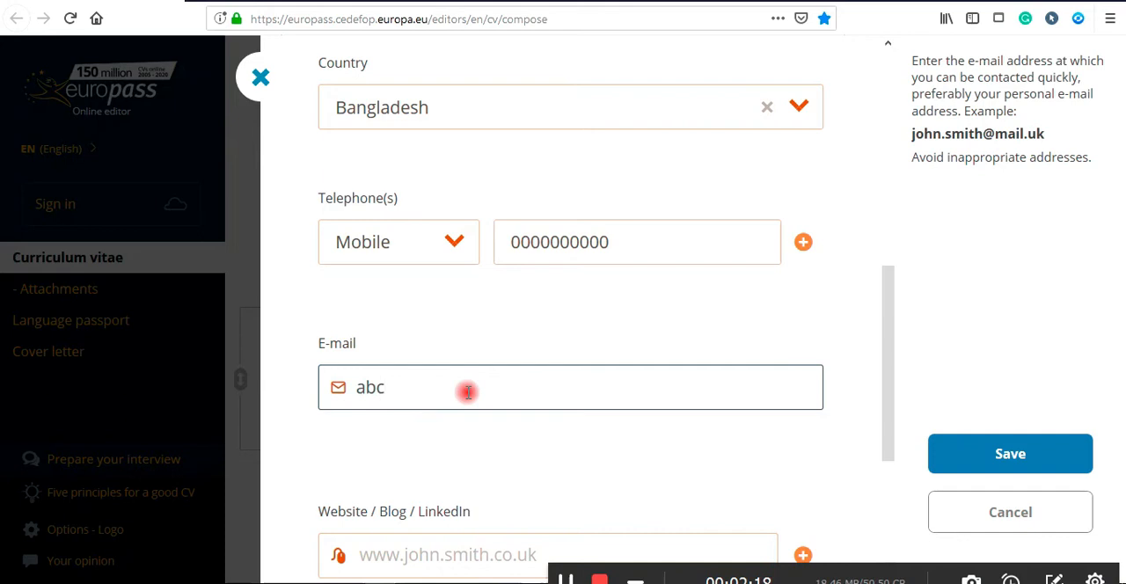
pyautogui.write('@gmai')
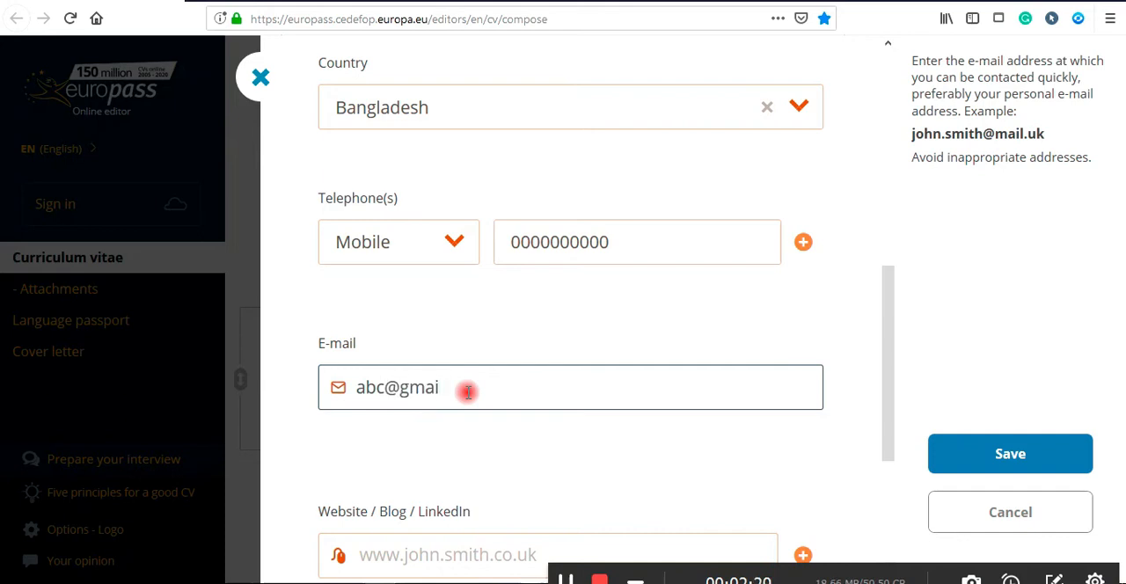
pyautogui.write('l.com')
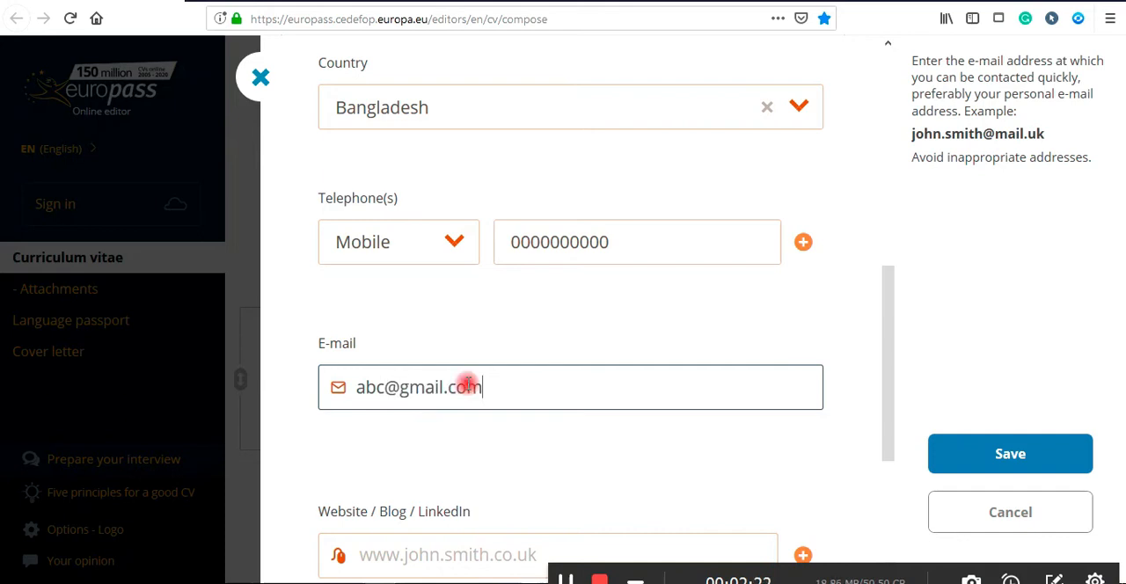
pyautogui.scroll(-3, 466, 384)
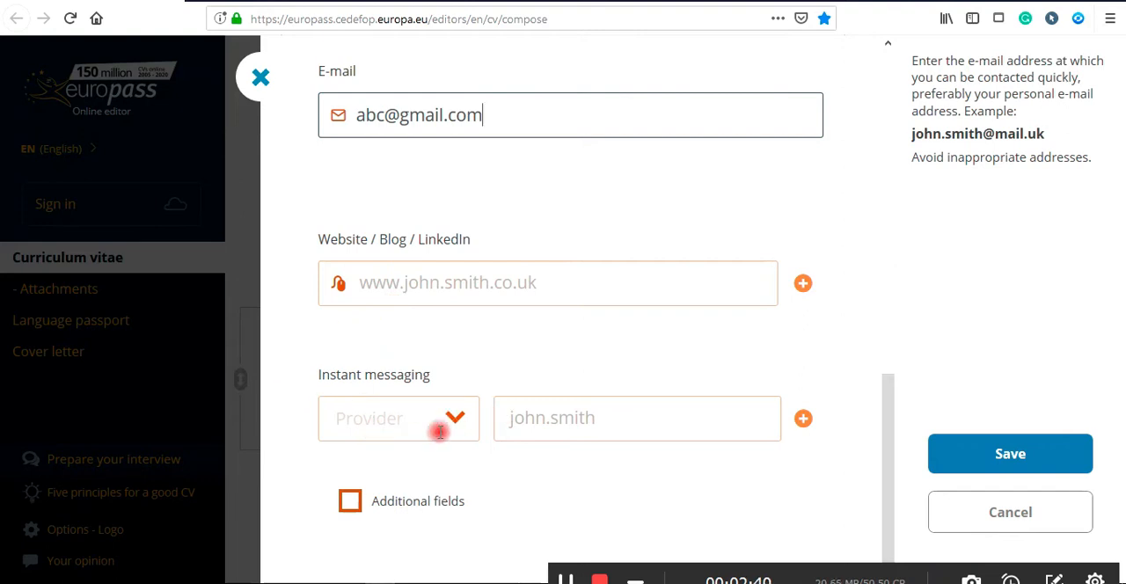
pyautogui.click(1053, 470)
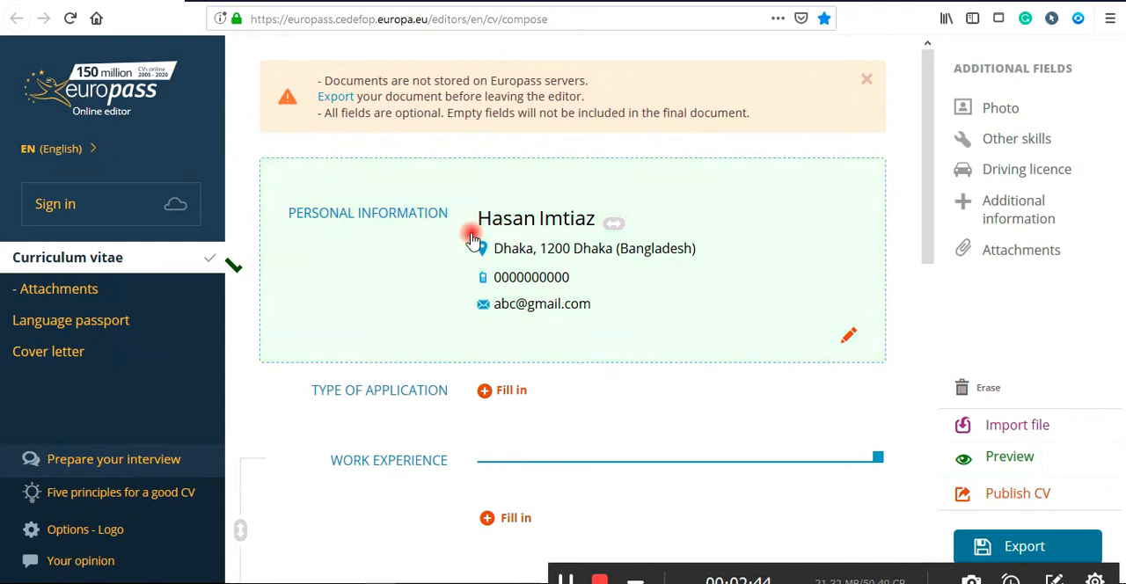
# Set the type of application to STUDIES APPLIED FOR with description M.Sc in Computer Science and save it.
pyautogui.scroll(-2, 616, 447)
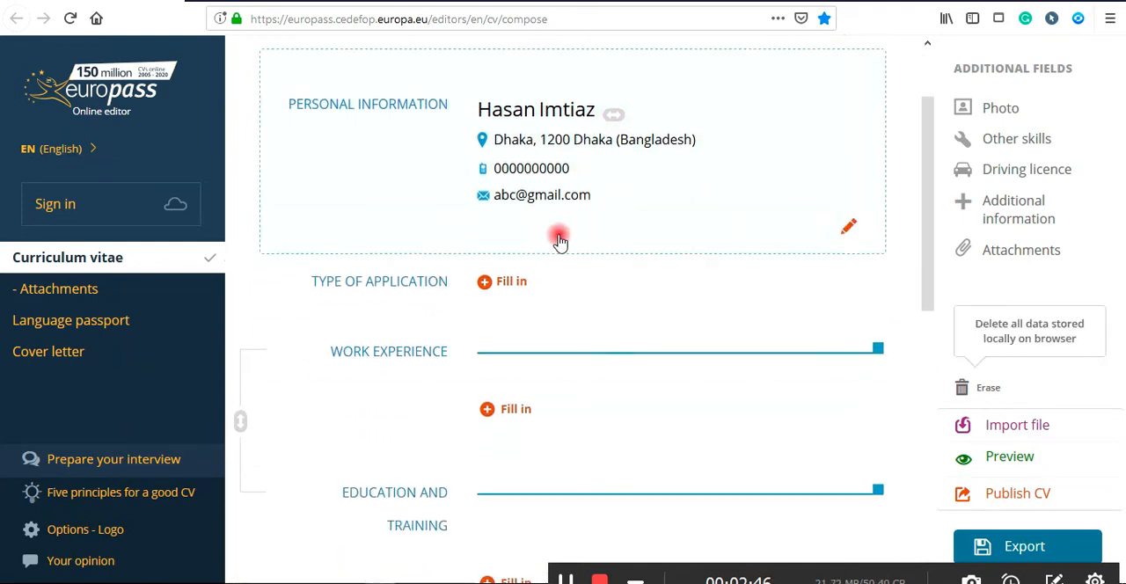
pyautogui.click(495, 286)
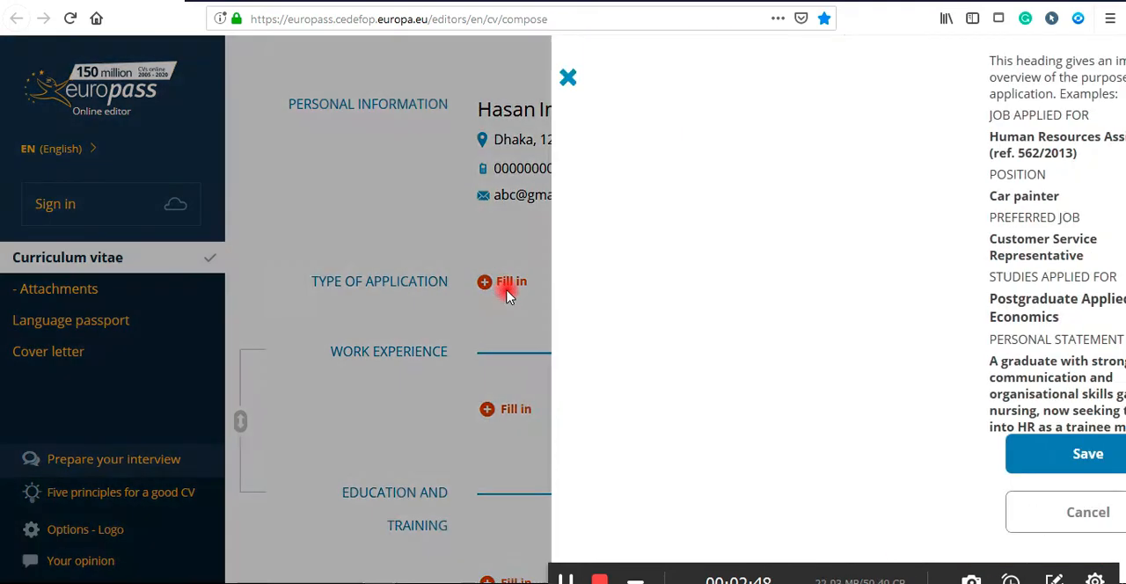
pyautogui.click(406, 199)
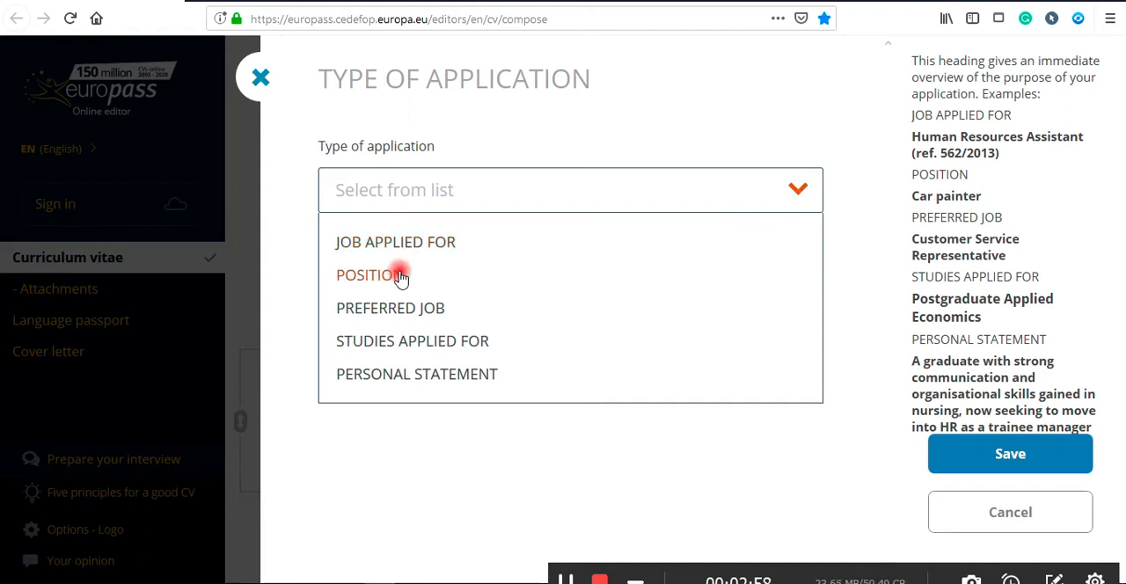
pyautogui.click(409, 347)
pyautogui.click(430, 302)
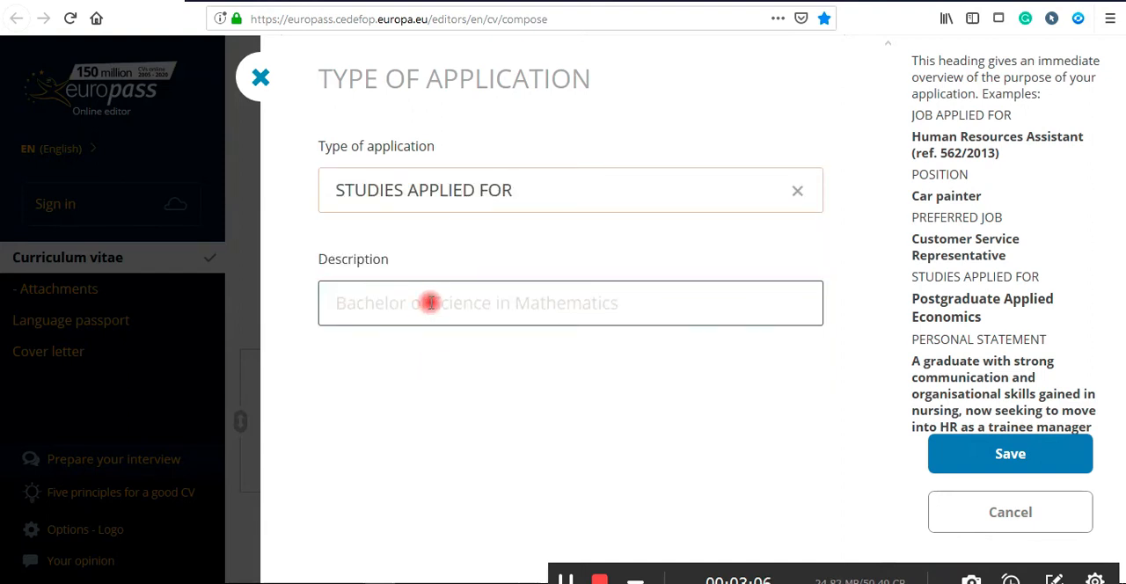
pyautogui.write('M.Sc in COm')
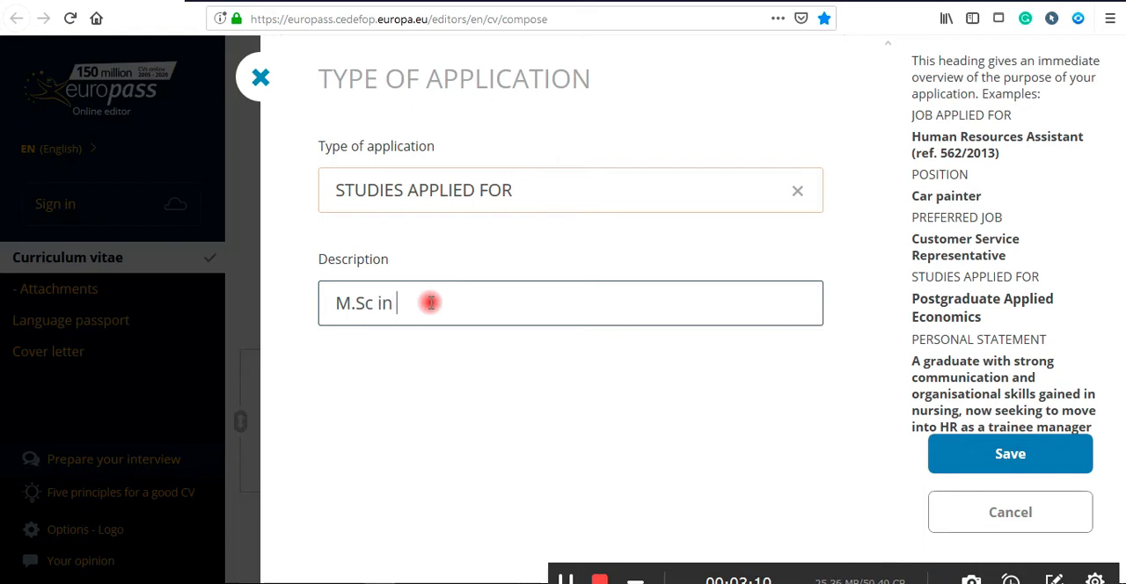
pyautogui.press('BackSpace')
pyautogui.press('BackSpace')
pyautogui.write('omputer S')
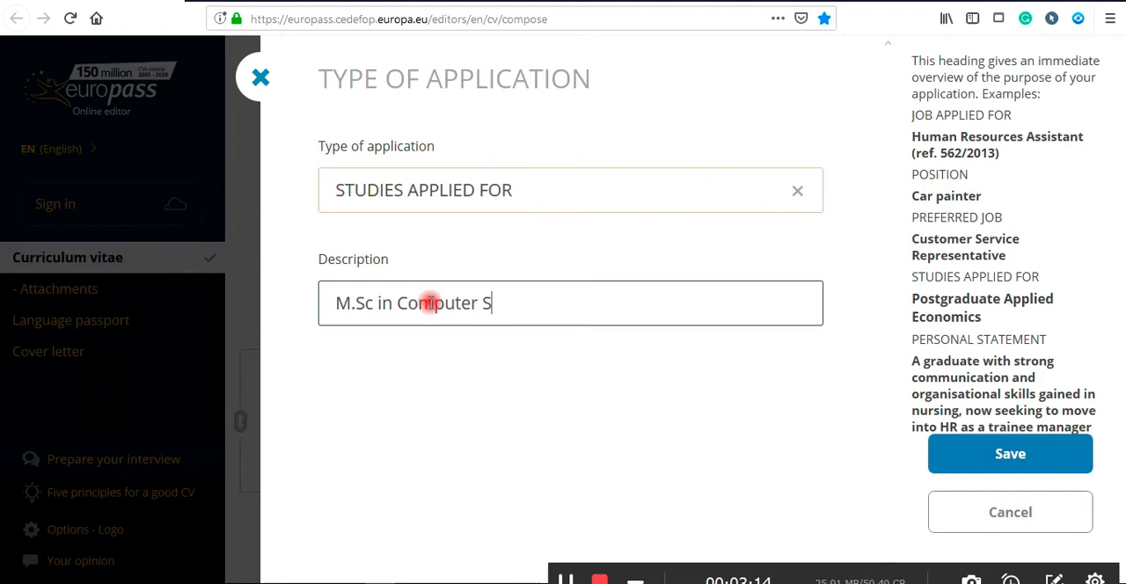
pyautogui.write('cience')
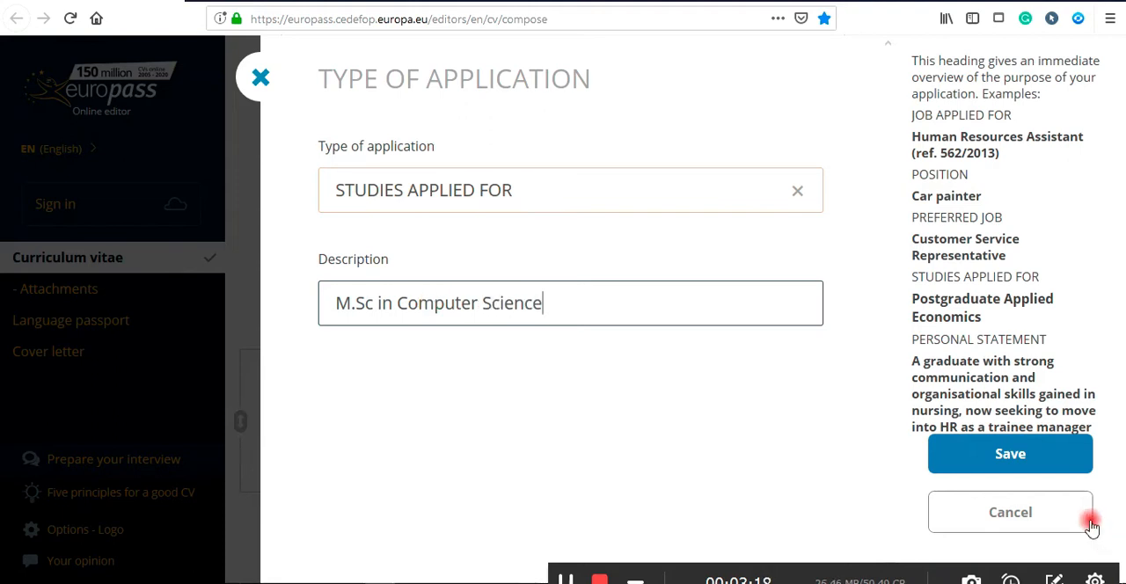
pyautogui.click(1007, 455)
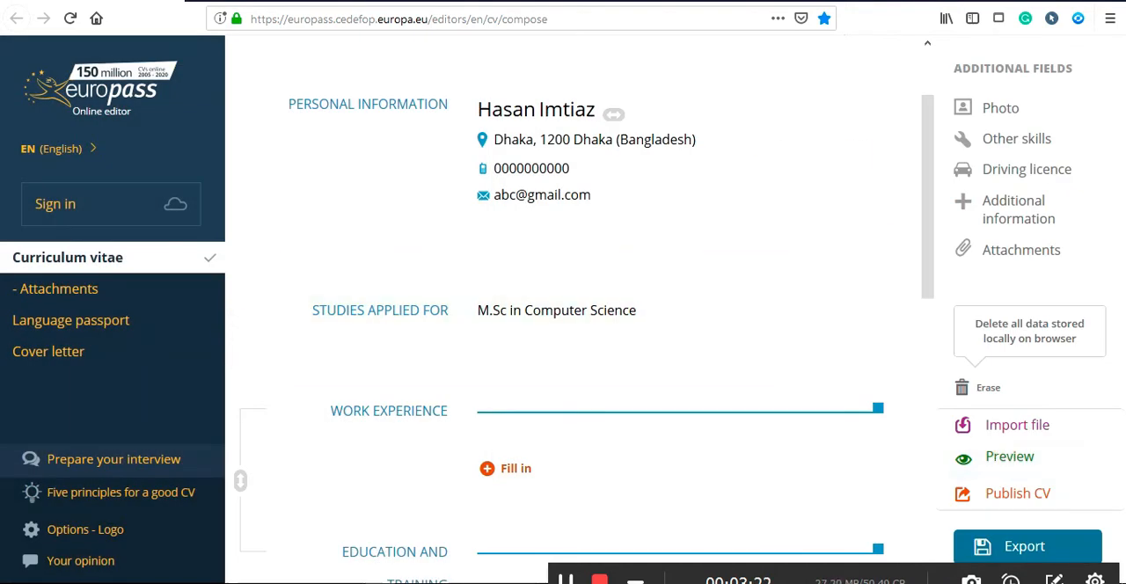
# Open the work experience form and examine its dates, ongoing option, employer and activities fields, then cancel it.
pyautogui.scroll(-2, 571, 308)
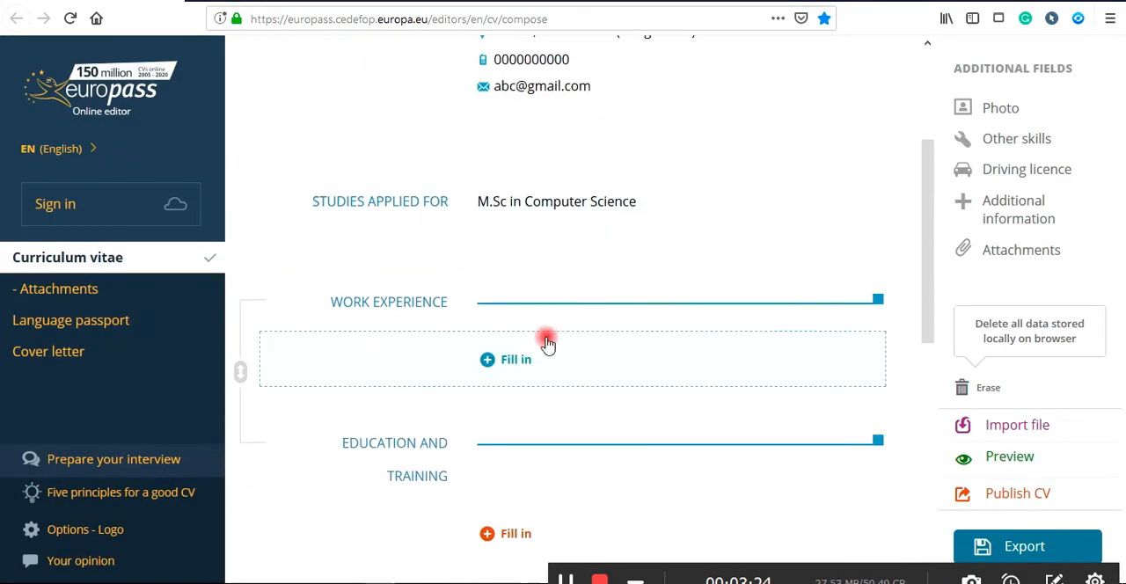
pyautogui.scroll(-3, 512, 352)
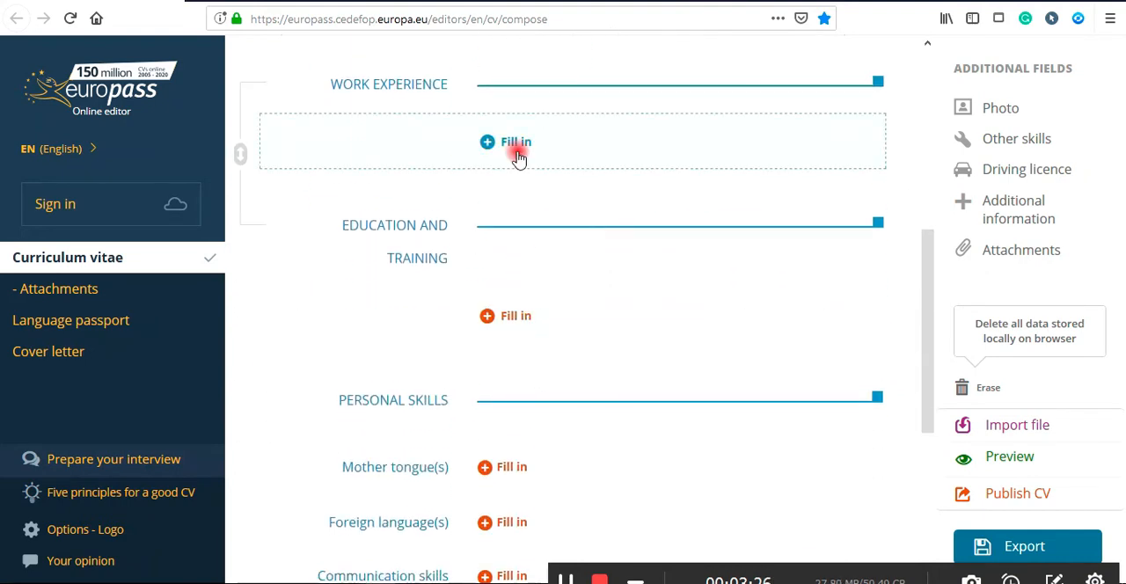
pyautogui.click(488, 144)
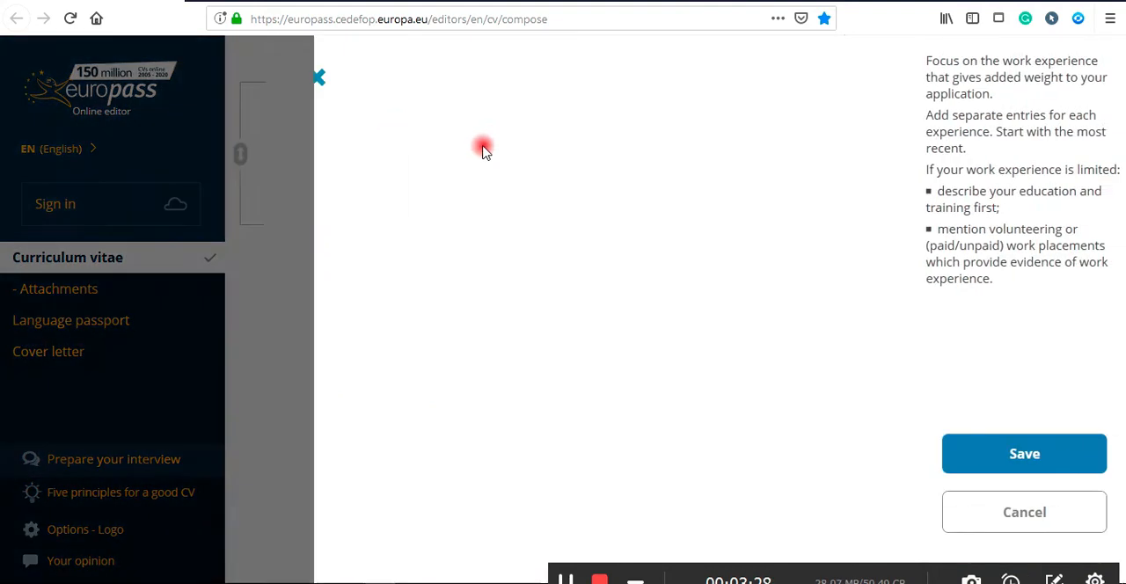
pyautogui.click(403, 195)
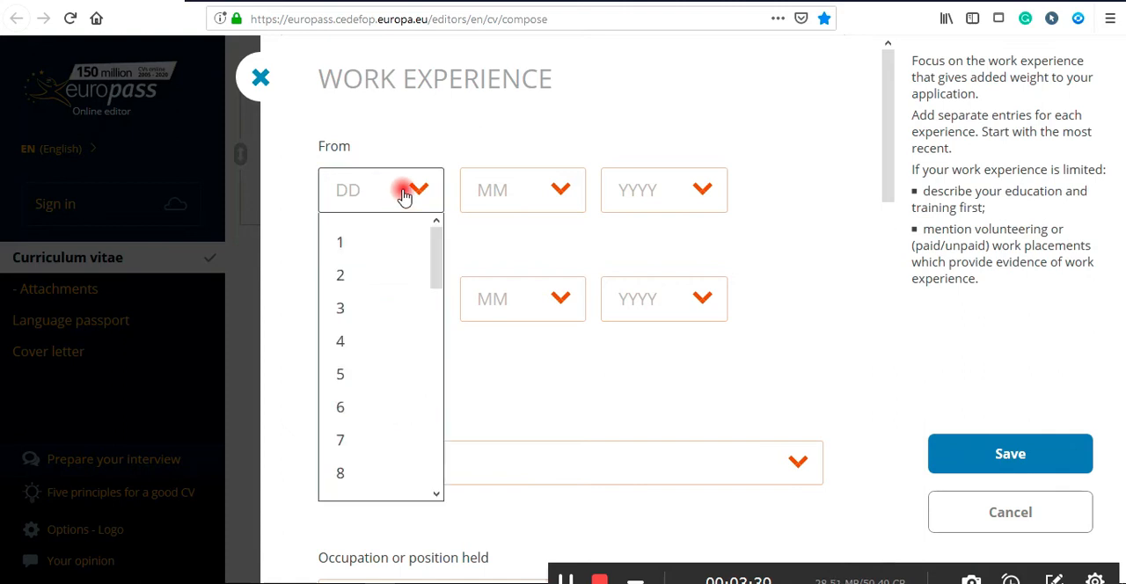
pyautogui.click(302, 193)
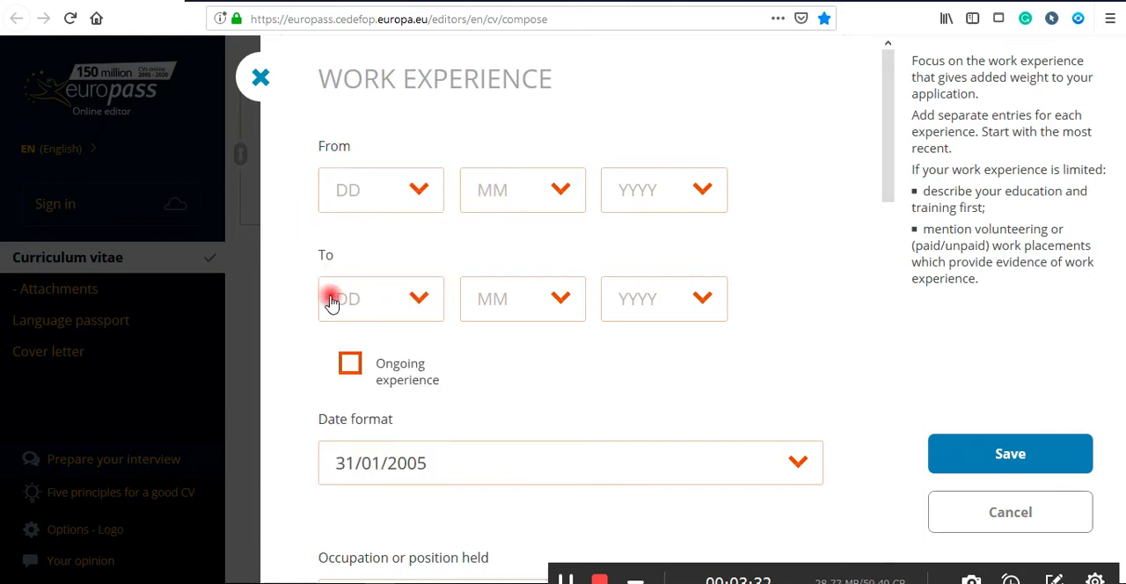
pyautogui.scroll(-5, 349, 370)
pyautogui.click(351, 146)
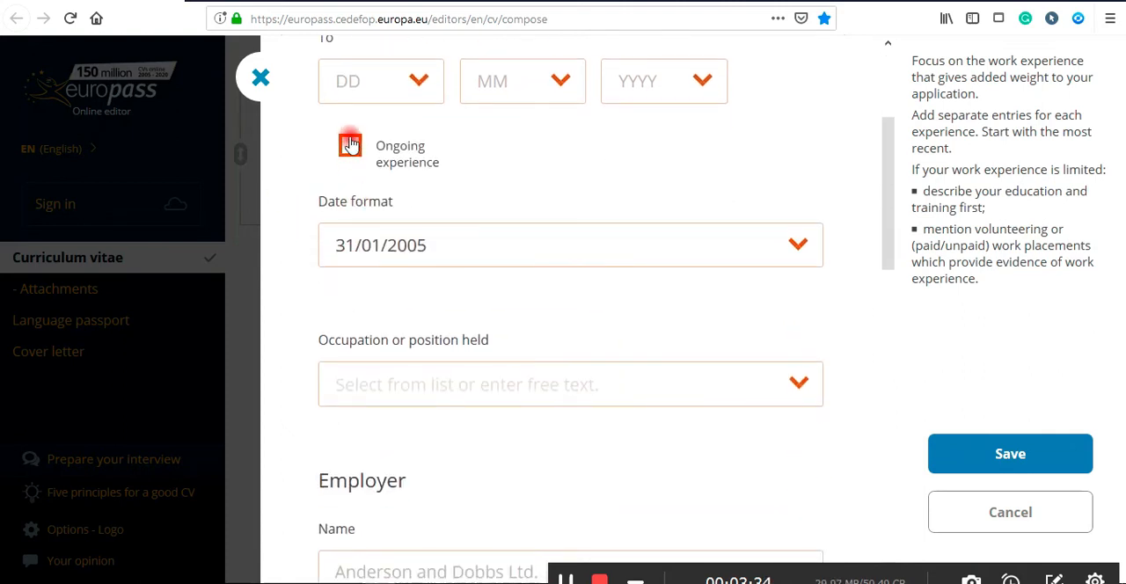
pyautogui.click(350, 145)
pyautogui.scroll(-1, 440, 261)
pyautogui.scroll(-6, 440, 261)
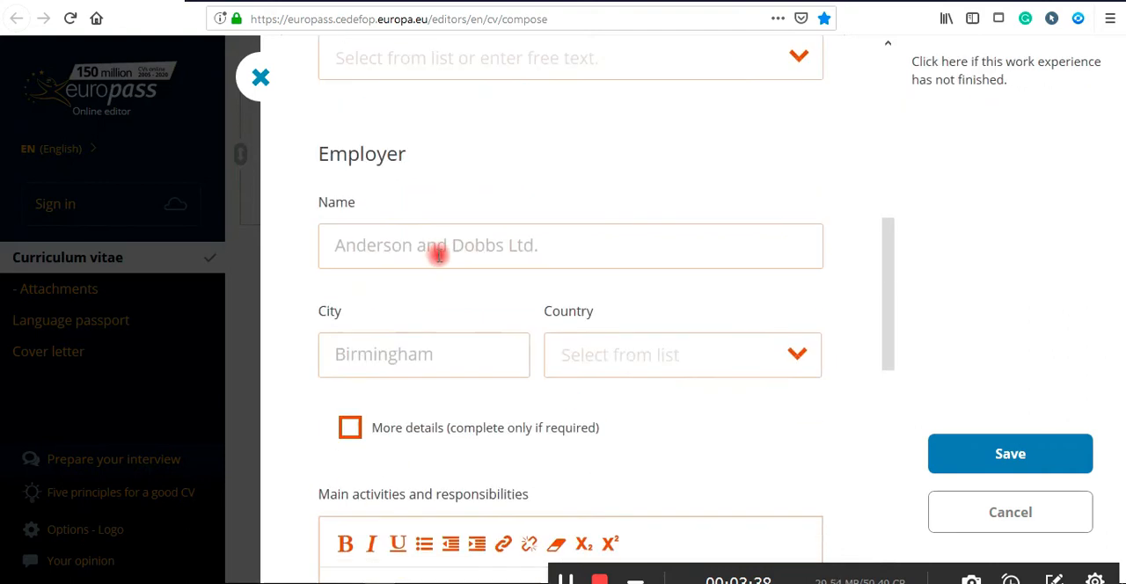
pyautogui.click(433, 249)
pyautogui.click(422, 357)
pyautogui.click(598, 359)
pyautogui.scroll(-5, 490, 429)
pyautogui.click(387, 389)
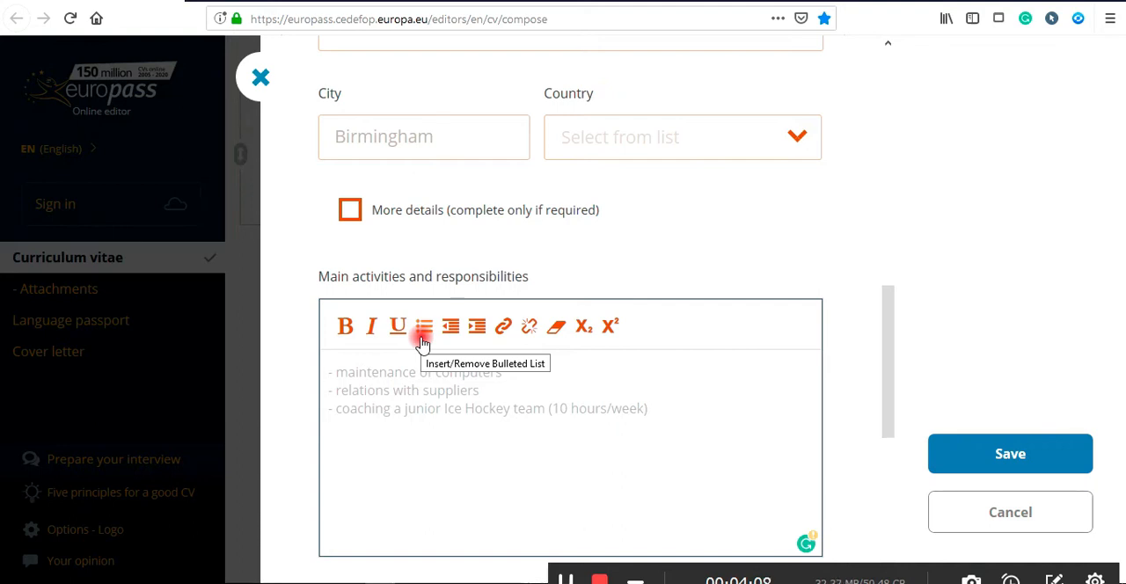
pyautogui.click(978, 528)
# Open the Communication skills and Job-related skills editors and close each without entering text, confirming the save prompt.
pyautogui.scroll(-5, 548, 429)
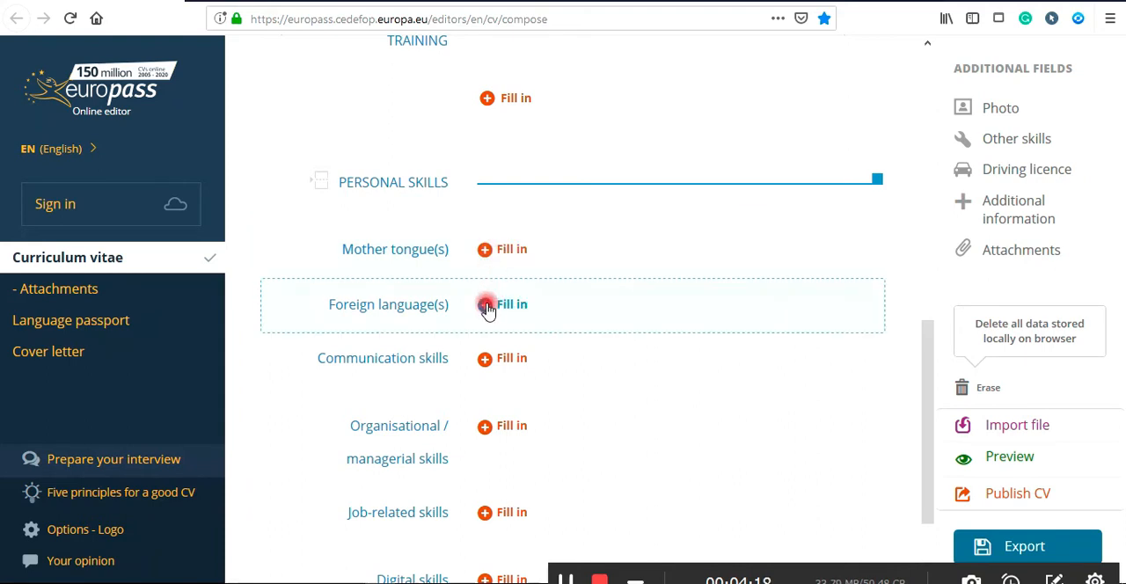
pyautogui.scroll(-2, 487, 310)
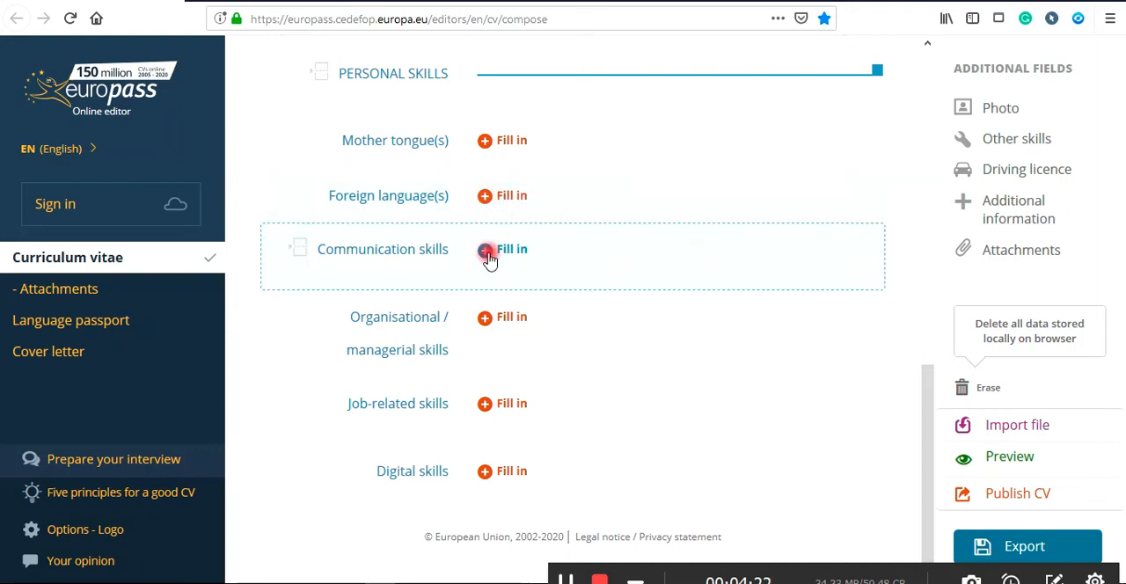
pyautogui.click(488, 253)
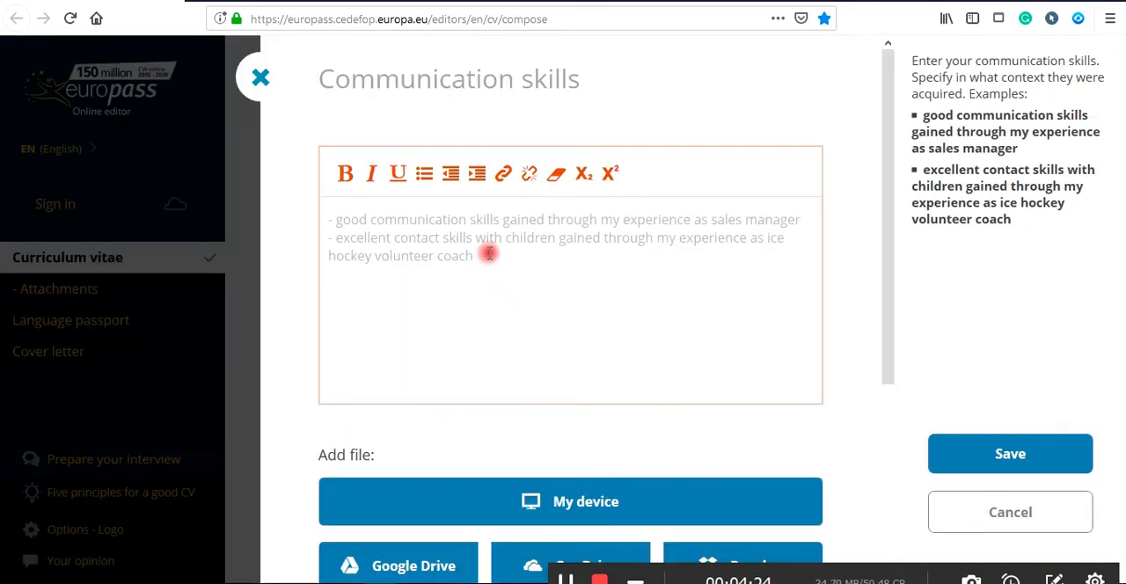
pyautogui.click(333, 225)
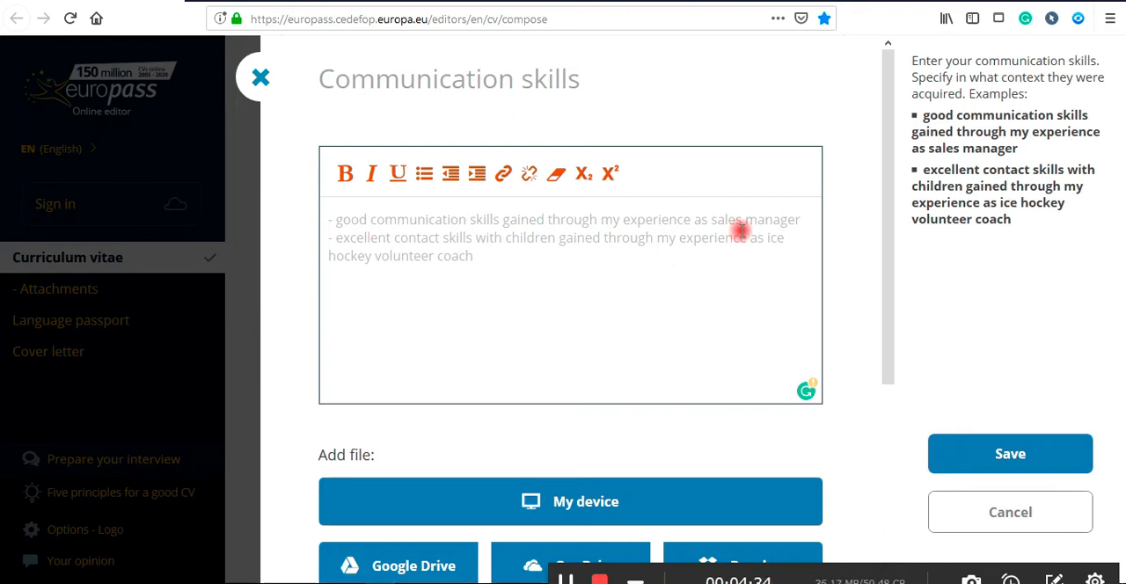
pyautogui.click(253, 81)
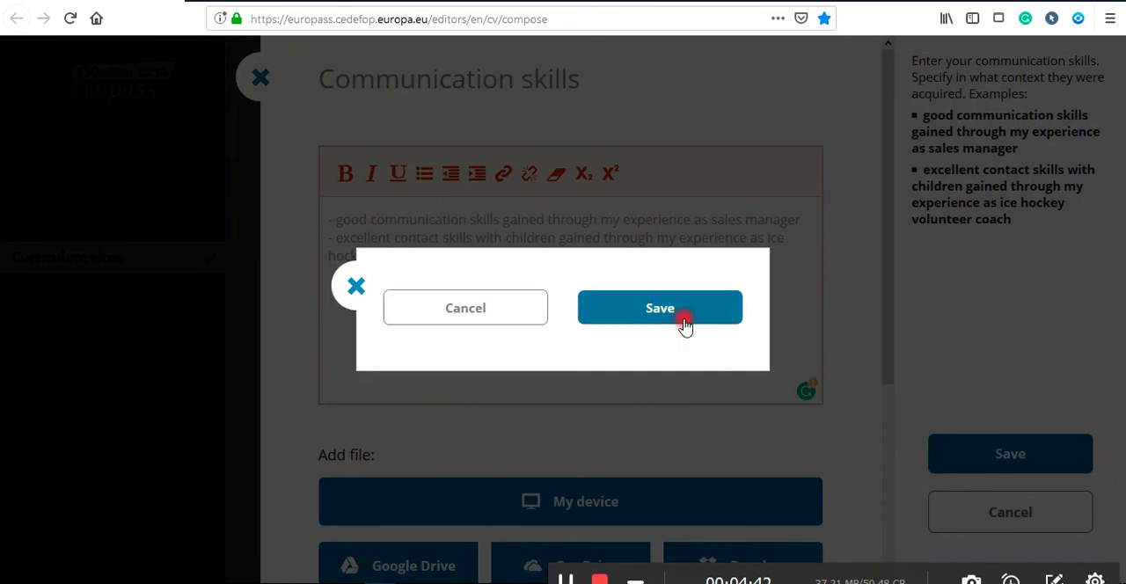
pyautogui.click(614, 320)
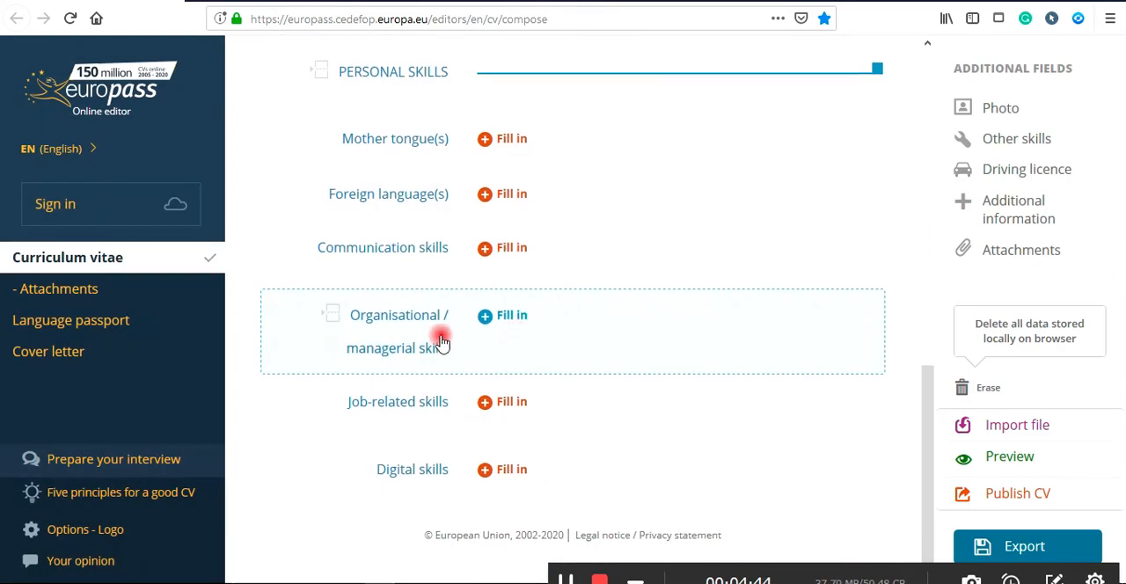
pyautogui.click(486, 405)
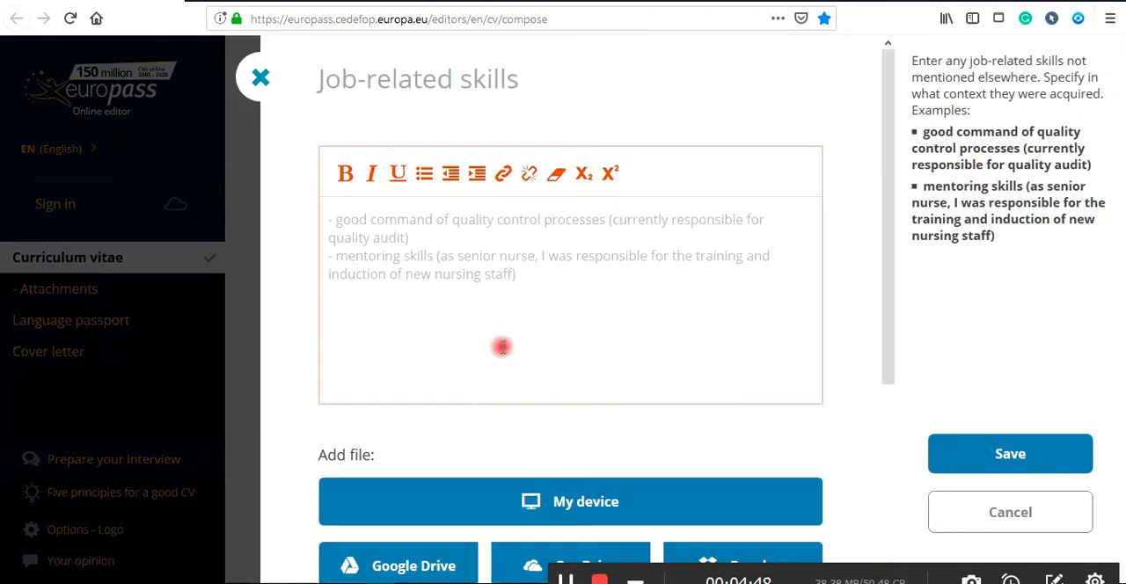
pyautogui.click(339, 219)
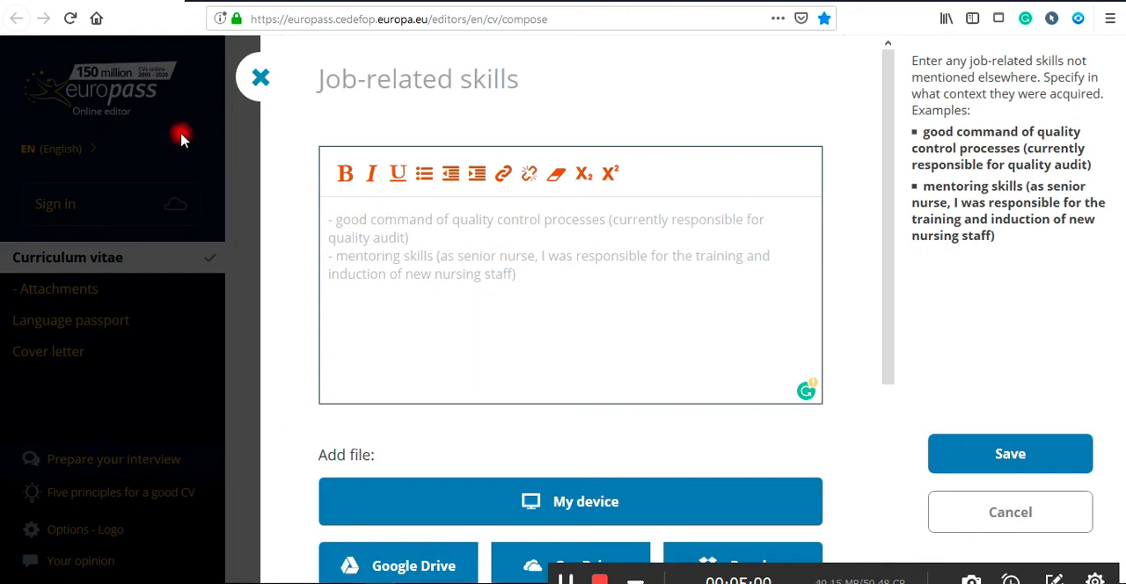
pyautogui.click(261, 78)
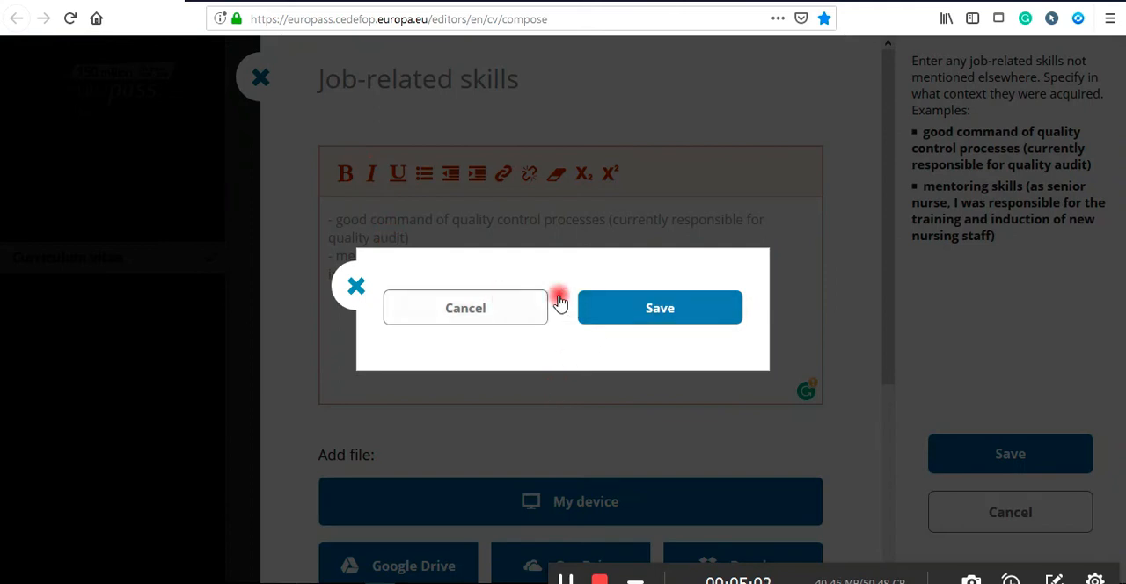
pyautogui.click(623, 305)
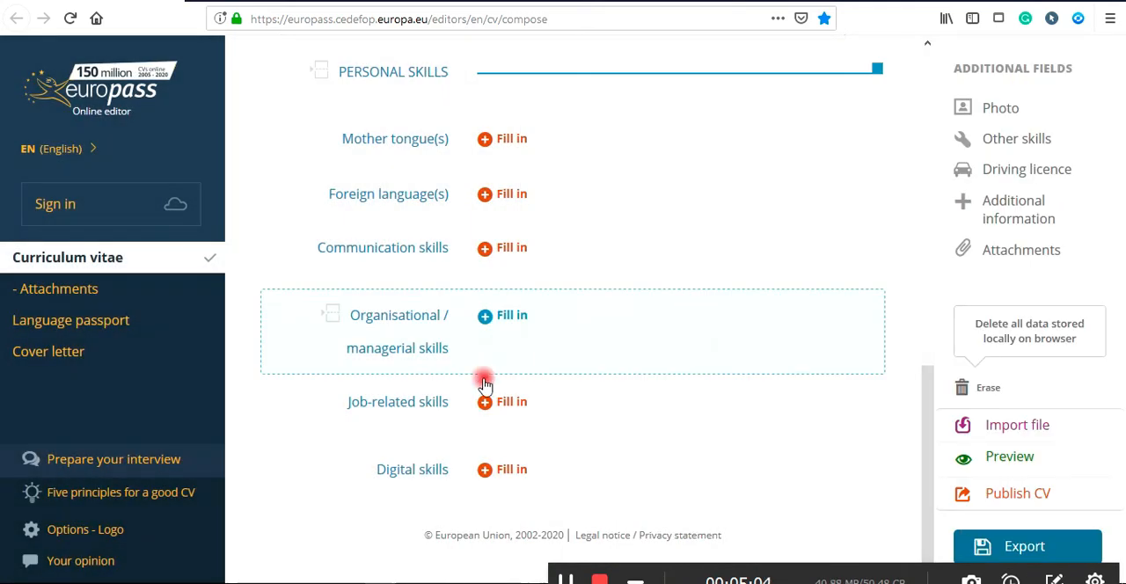
# Open the Digital skills form and pick a self-assessment level for Information processing.
pyautogui.click(495, 472)
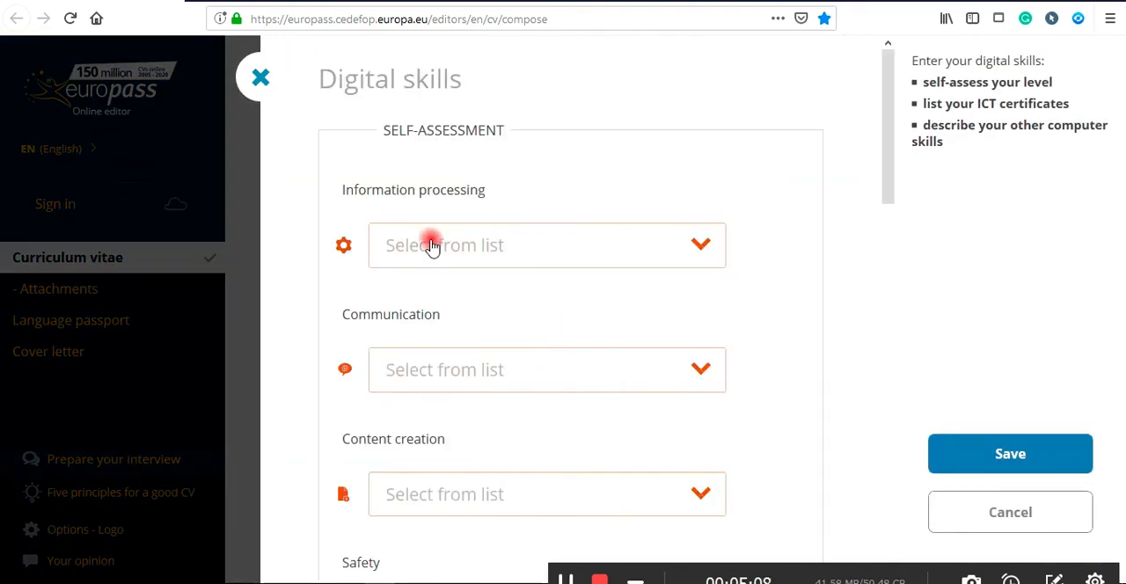
pyautogui.click(486, 144)
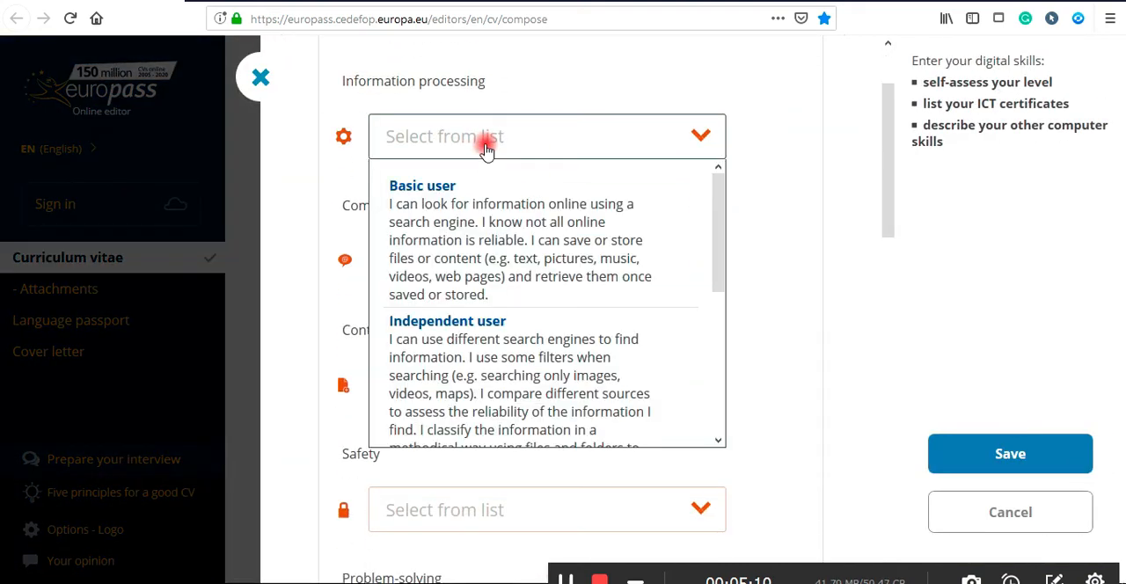
pyautogui.scroll(2, 357, 137)
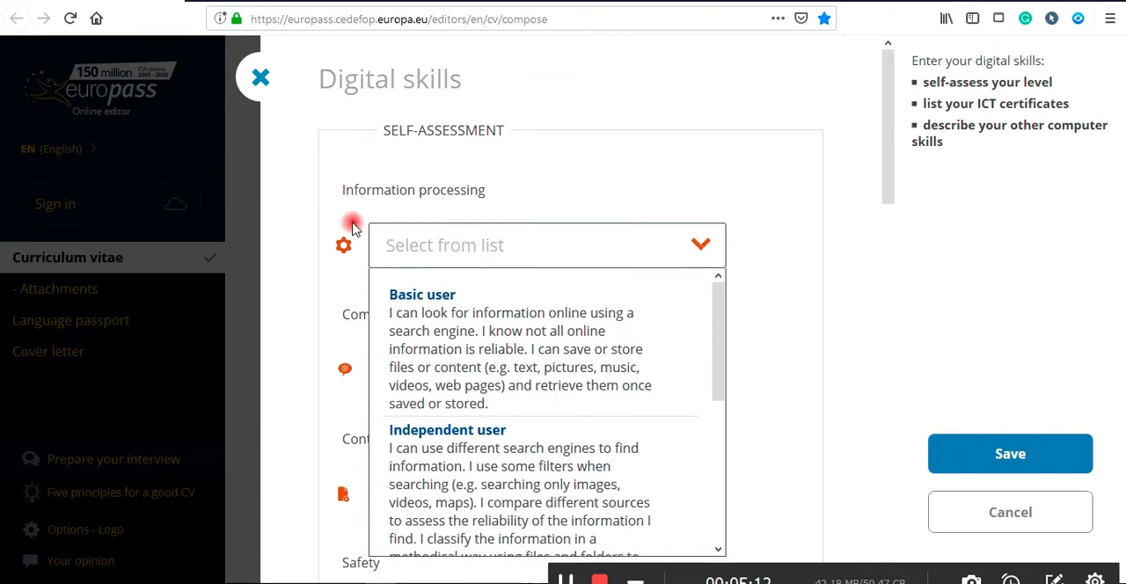
pyautogui.click(367, 194)
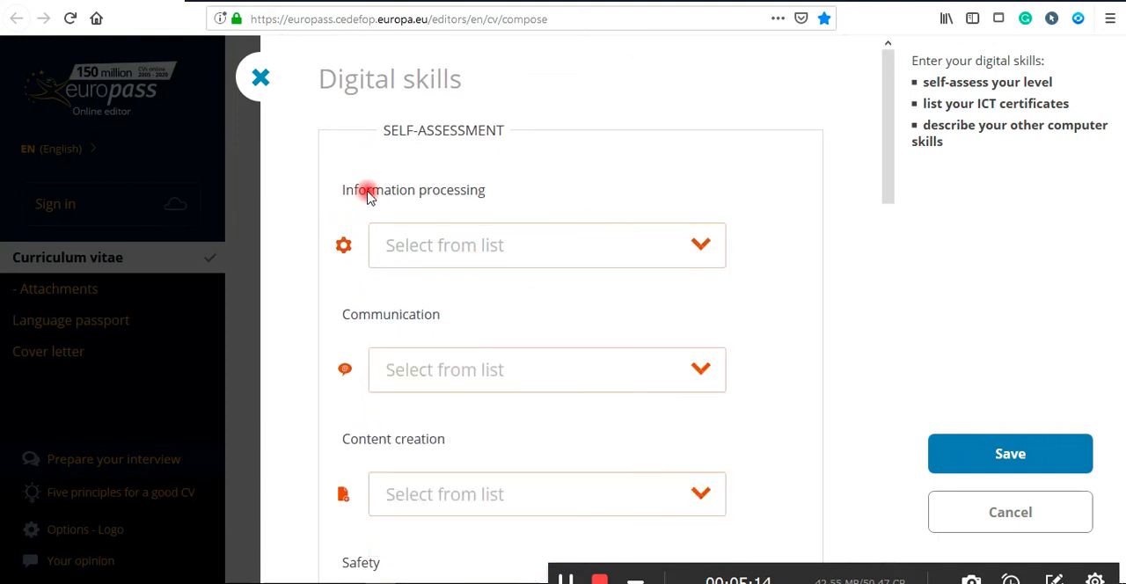
pyautogui.click(499, 262)
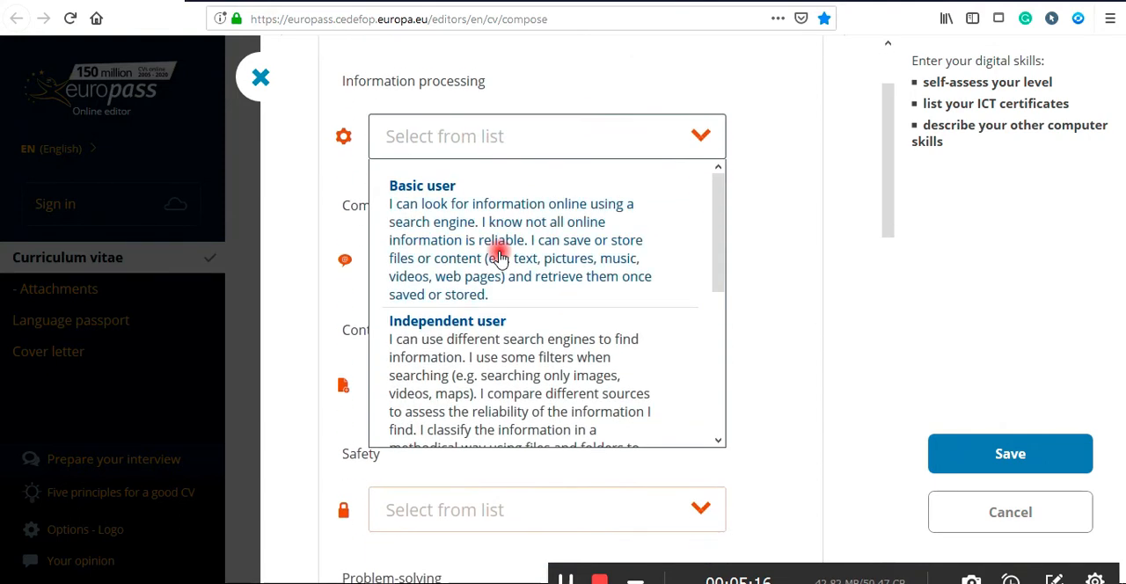
pyautogui.moveTo(716, 138); pyautogui.dragTo(728, 271)
pyautogui.click(522, 218)
# Set both Communication and Content creation self-assessments to Proficient user.
pyautogui.click(443, 151)
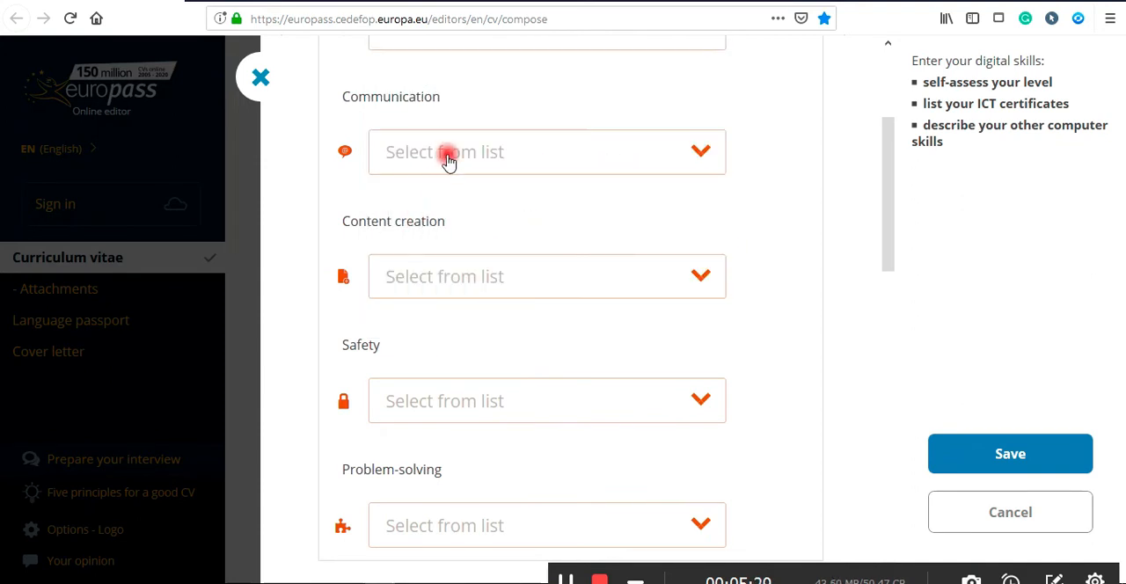
pyautogui.scroll(-6, 465, 234)
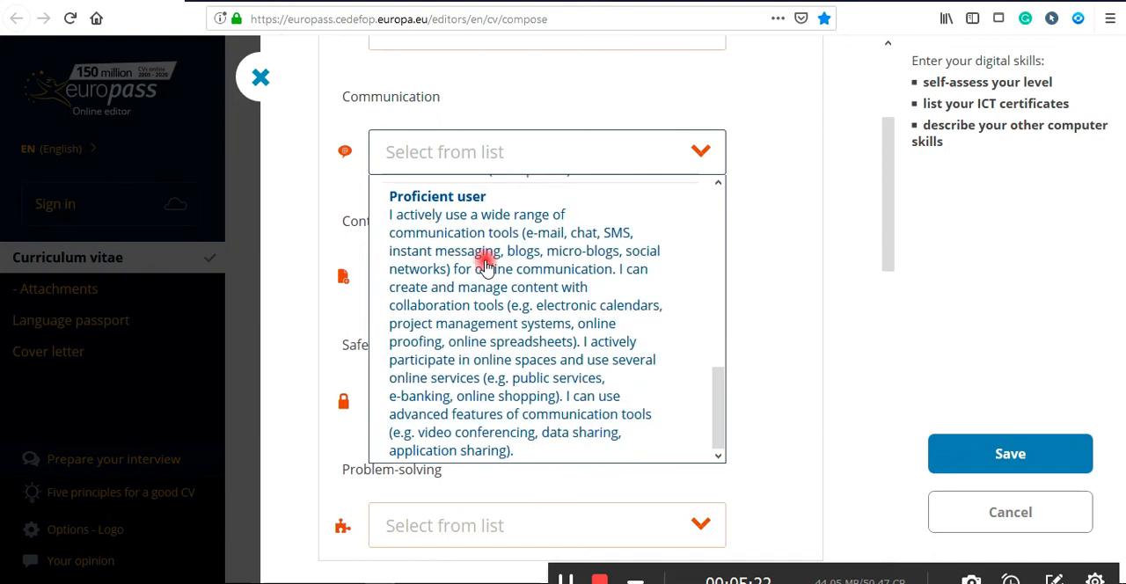
pyautogui.click(489, 305)
pyautogui.click(422, 281)
pyautogui.scroll(-5, 432, 372)
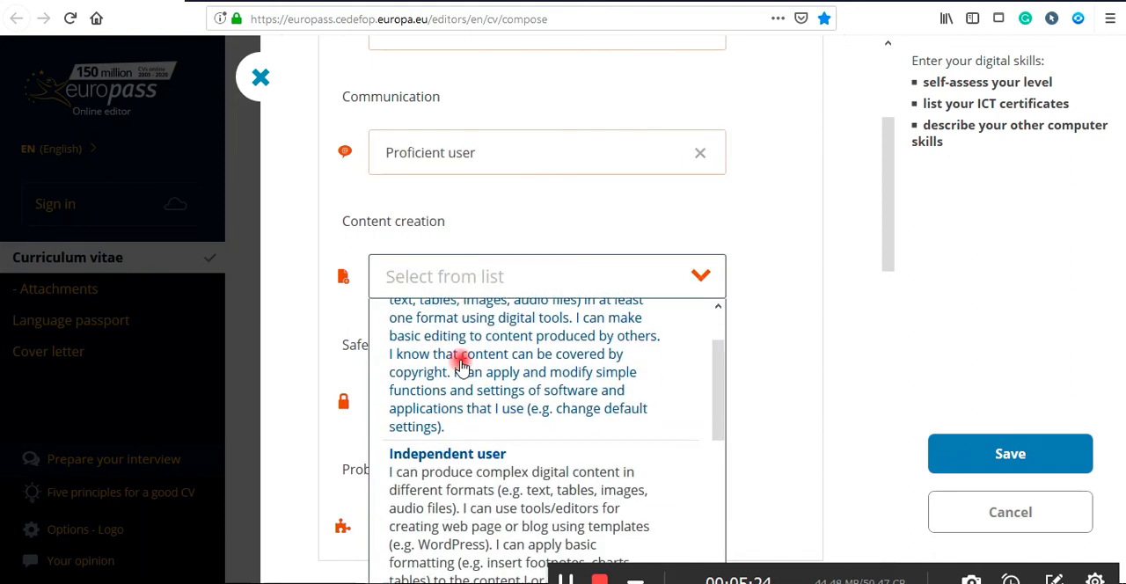
pyautogui.click(473, 463)
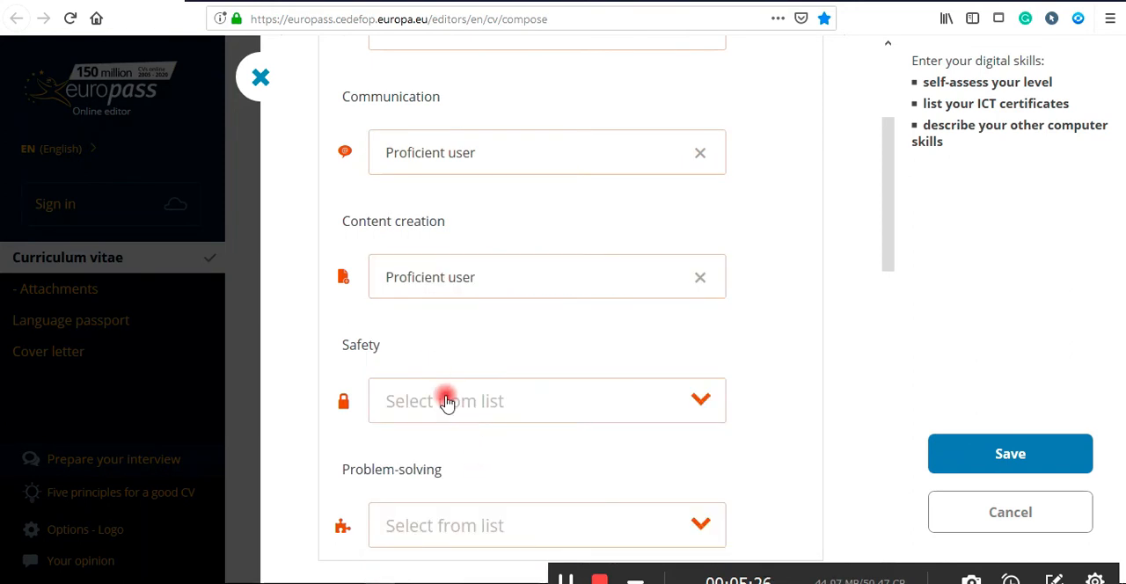
# Set Safety to Basic user and Problem-solving to Independent user in the digital skills self-assessment.
pyautogui.click(446, 400)
pyautogui.scroll(-4, 471, 462)
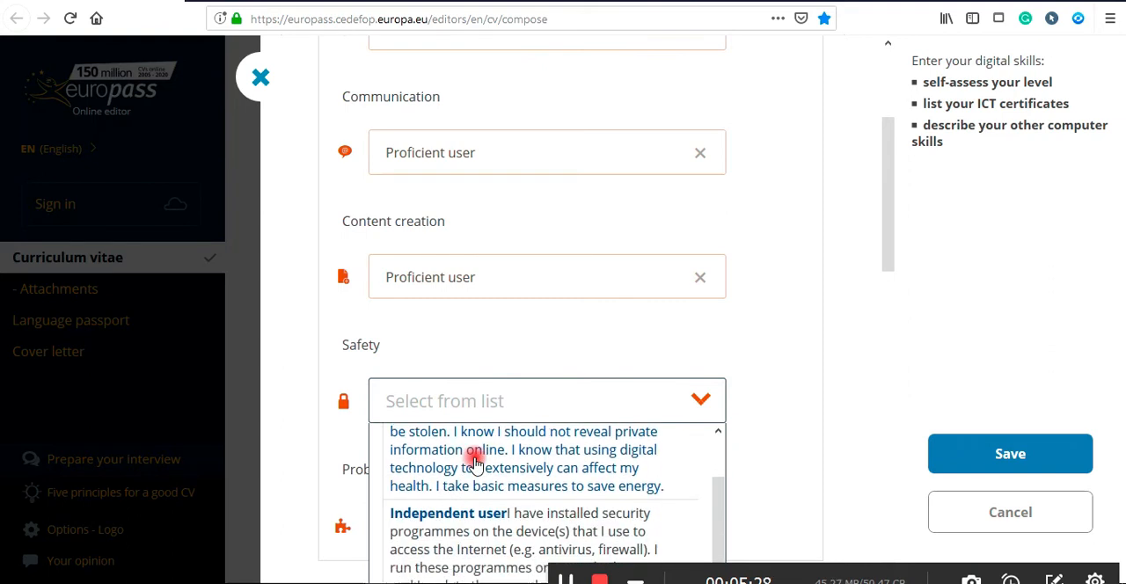
pyautogui.click(474, 456)
pyautogui.moveTo(885, 244); pyautogui.dragTo(890, 327)
pyautogui.click(591, 278)
pyautogui.scroll(-5, 493, 422)
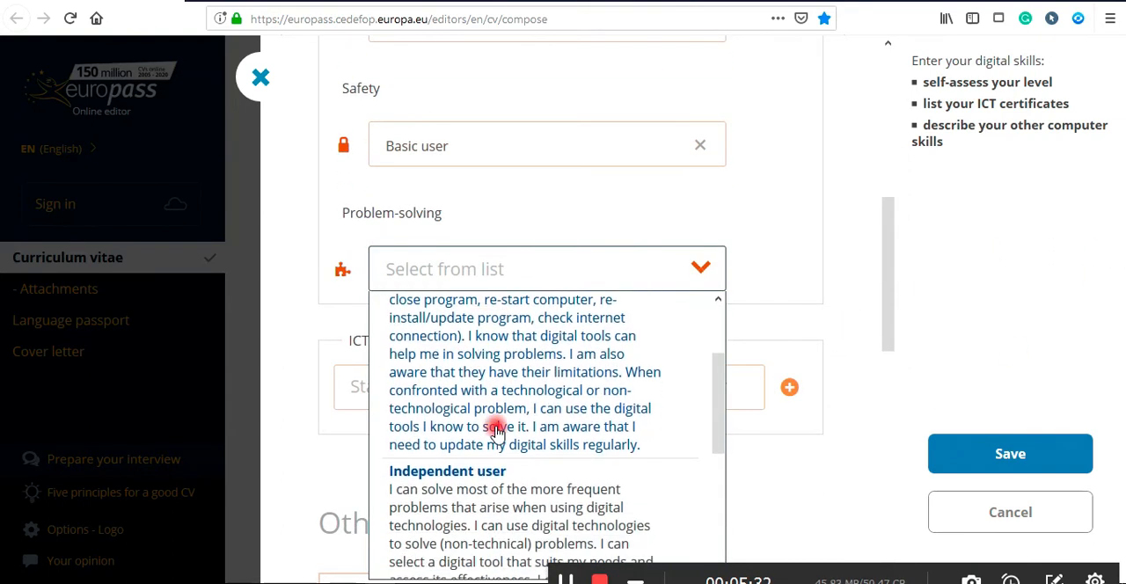
pyautogui.click(497, 428)
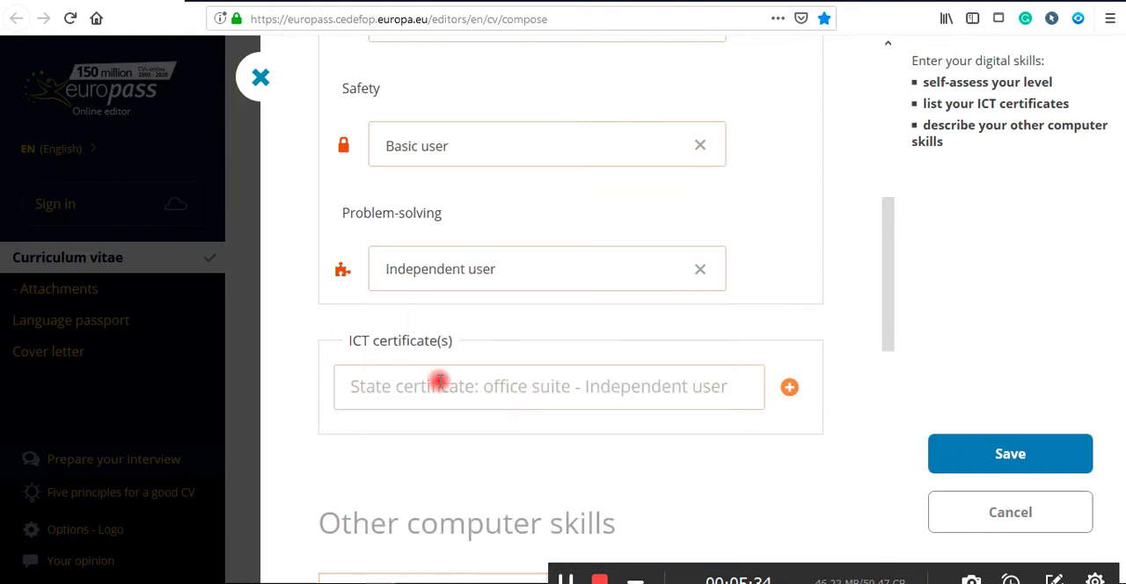
# Leave the ICT certificate field empty and save the digital skills.
pyautogui.click(434, 382)
pyautogui.scroll(-2, 454, 386)
pyautogui.scroll(-2, 455, 386)
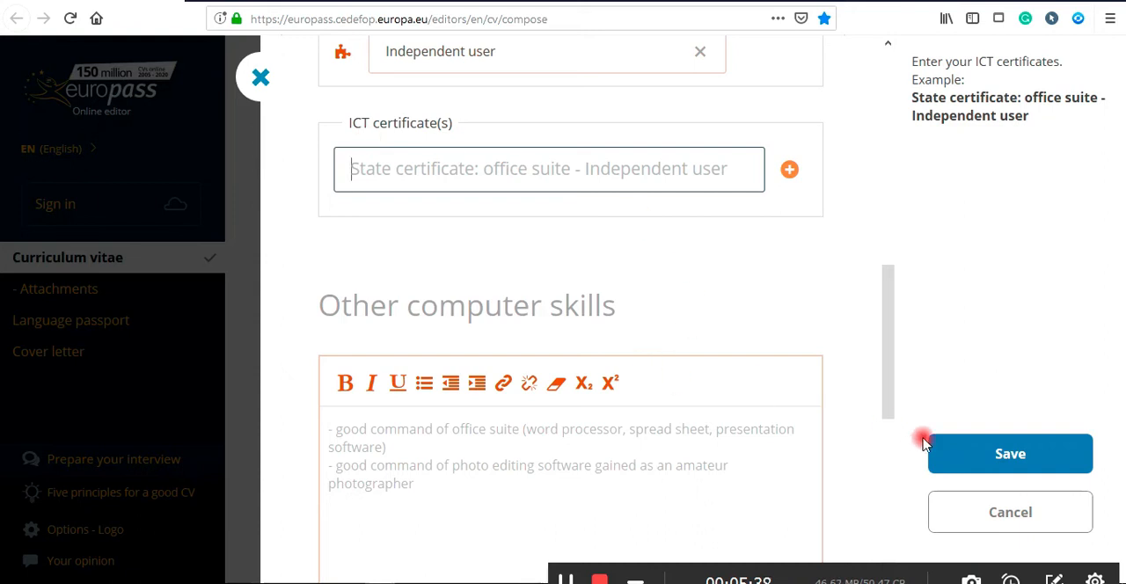
pyautogui.click(982, 444)
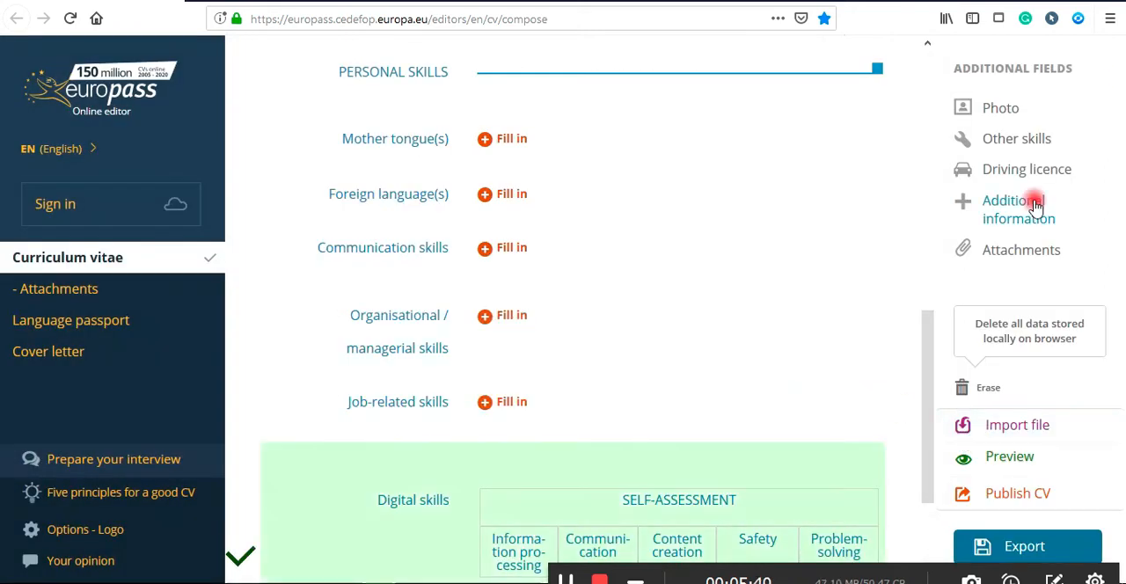
# Open the Photo field and close it without adding a photo, confirming the save prompt.
pyautogui.click(1002, 109)
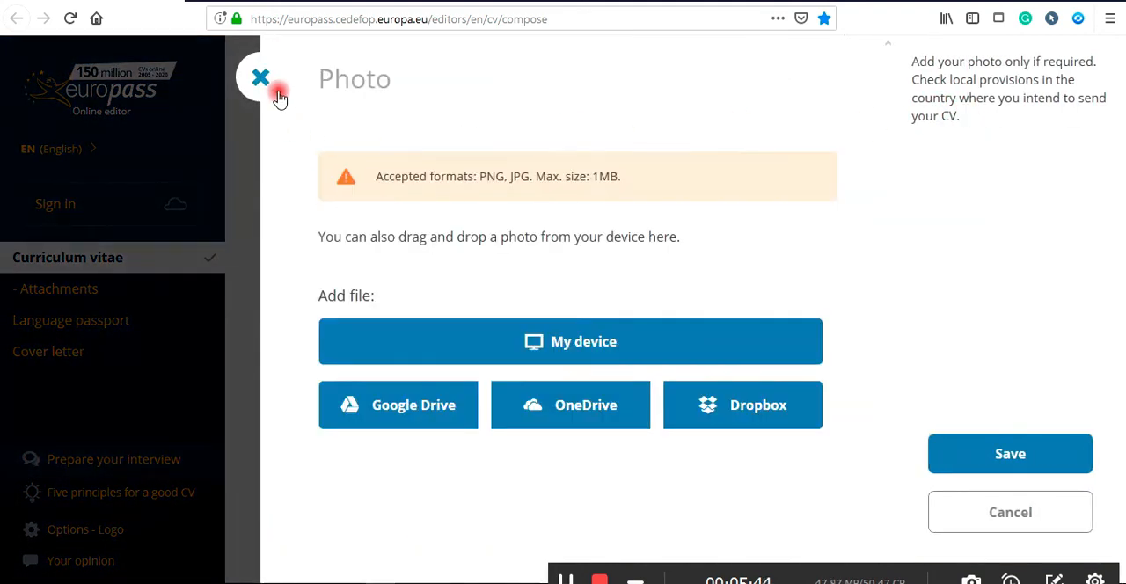
pyautogui.click(261, 78)
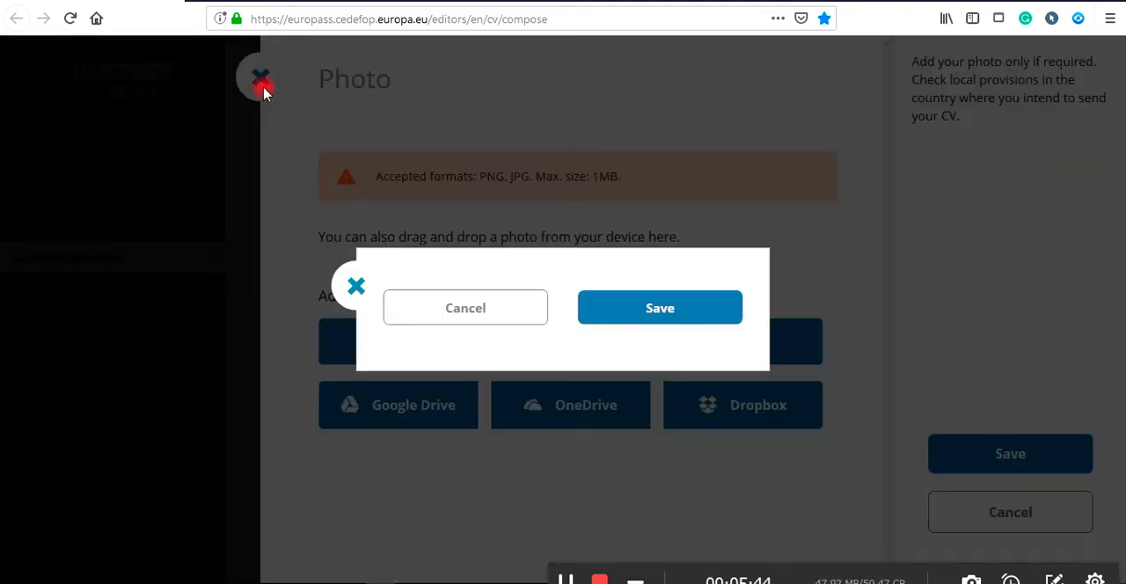
pyautogui.click(659, 306)
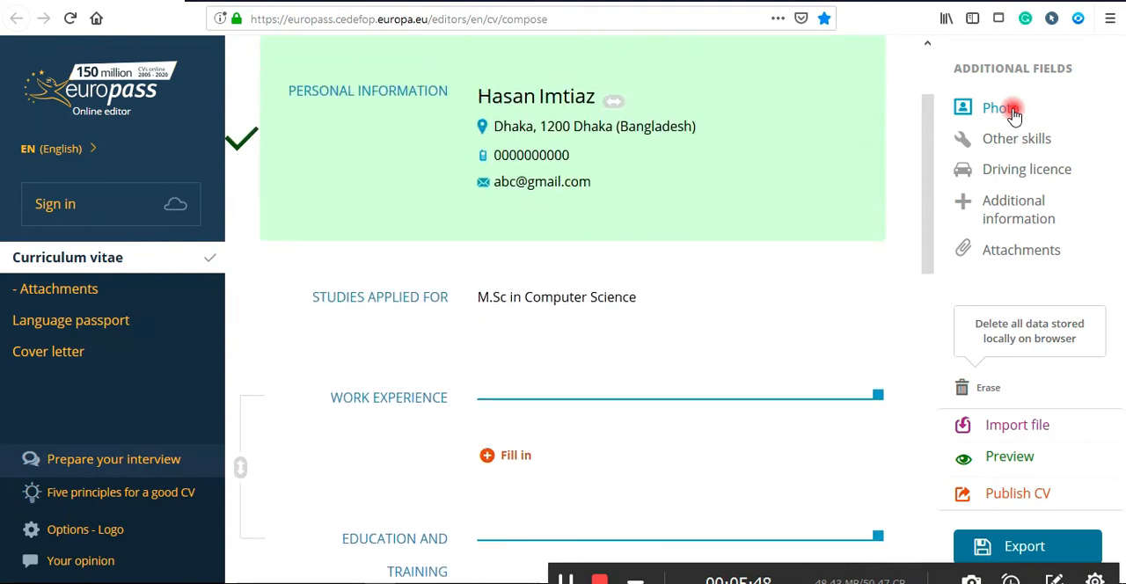
# Reopen the Photo field, try adding a photo from the device, then close the dialog saving at the prompt.
pyautogui.click(1002, 109)
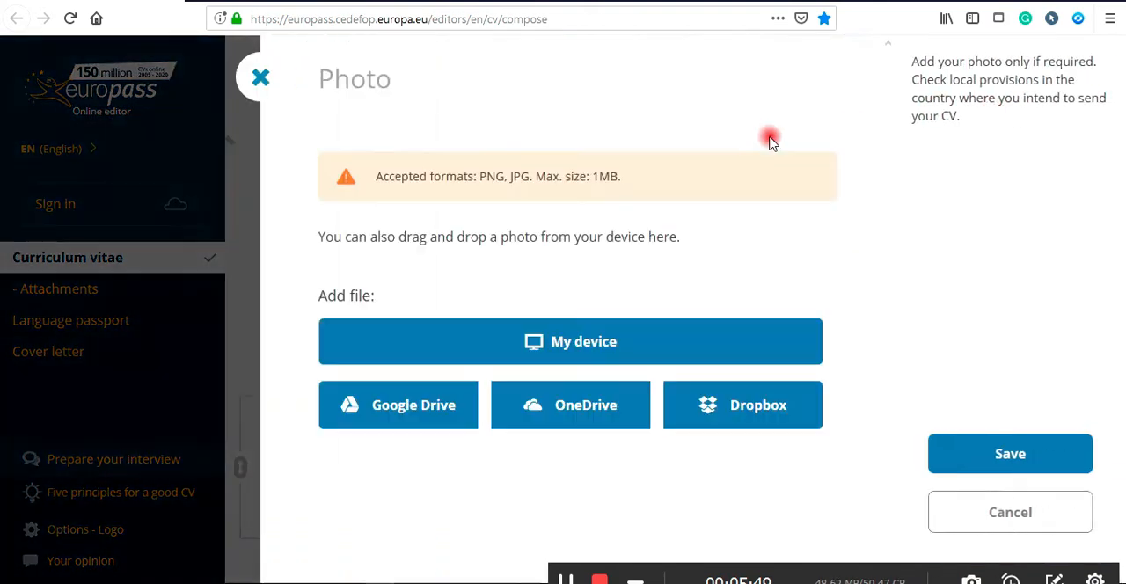
pyautogui.click(569, 343)
pyautogui.click(516, 345)
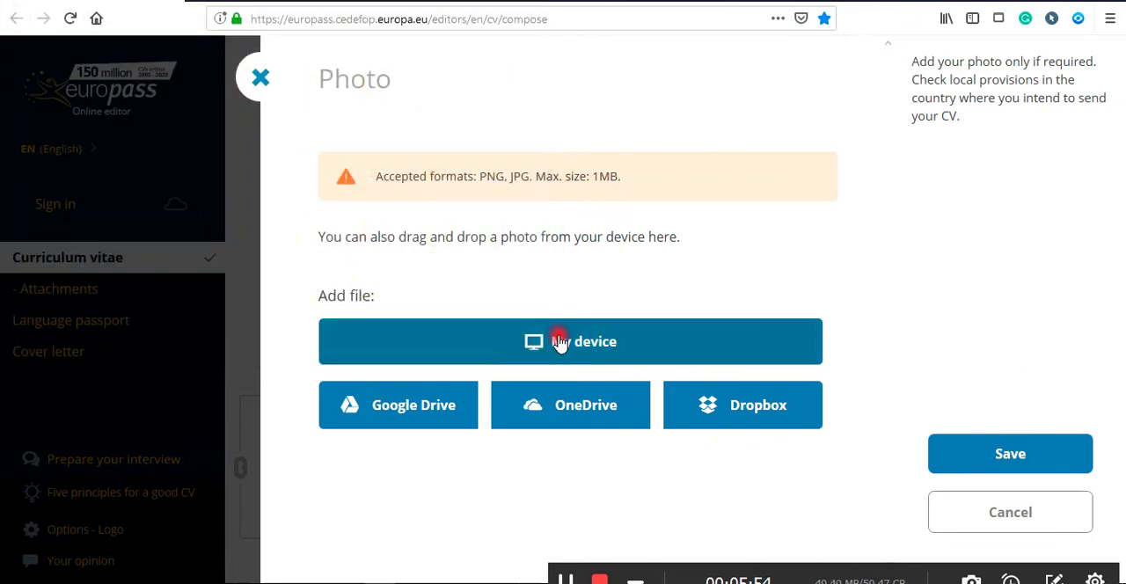
pyautogui.click(260, 81)
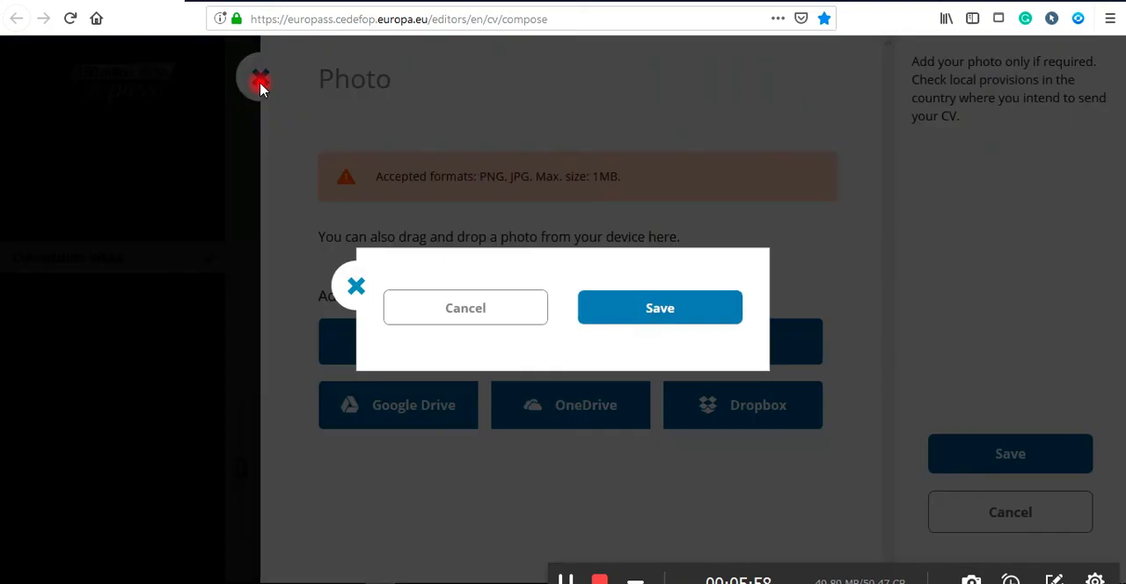
pyautogui.click(732, 305)
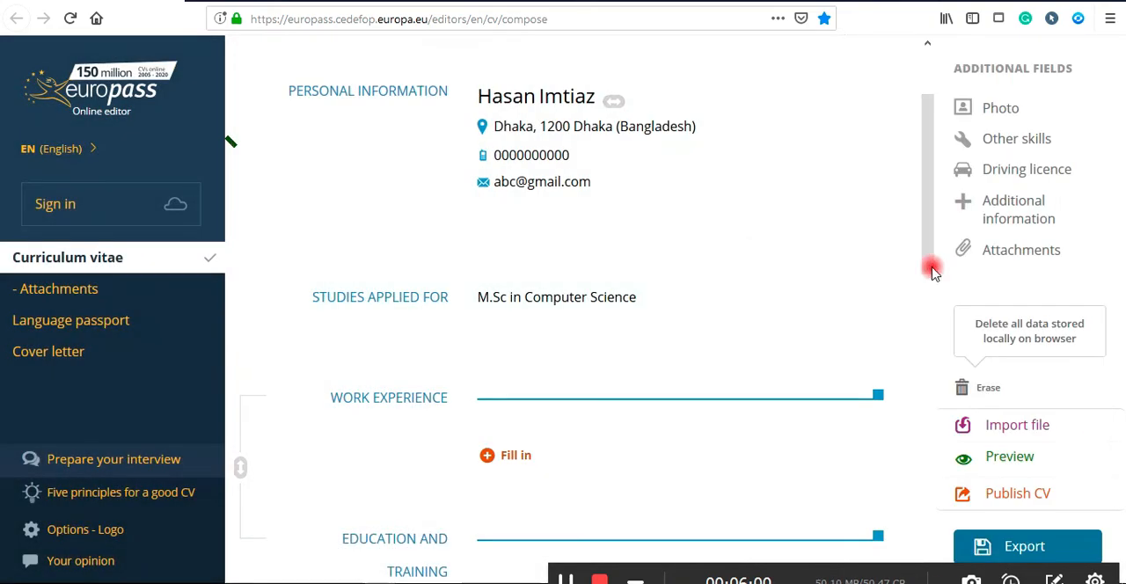
# Open Other skills, look through its example text, and close it without entering anything, saving at the prompt.
pyautogui.click(1012, 141)
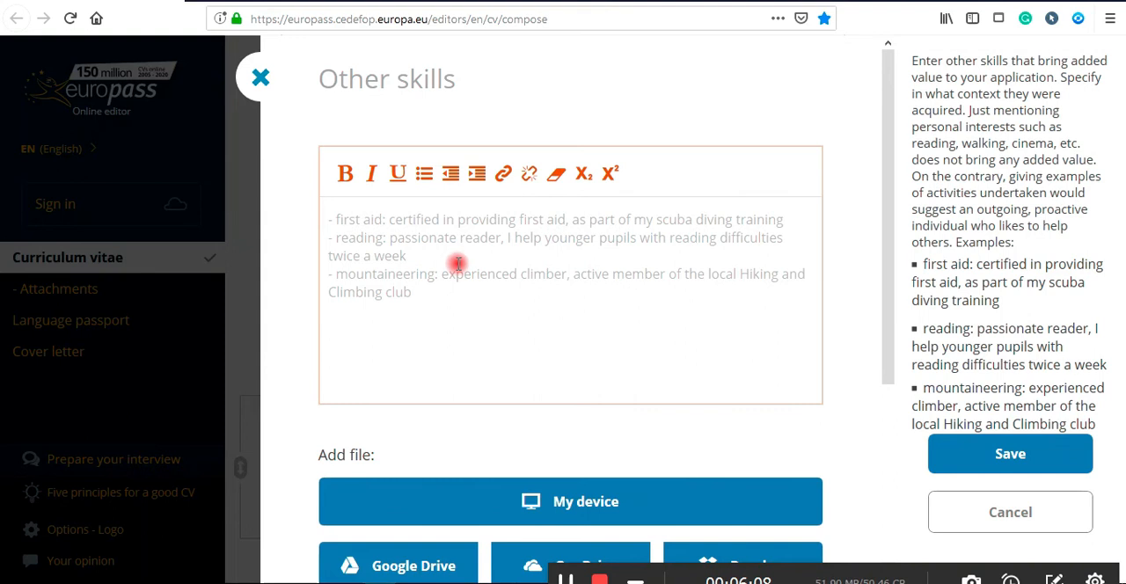
pyautogui.scroll(-1, 457, 264)
pyautogui.scroll(-4, 458, 264)
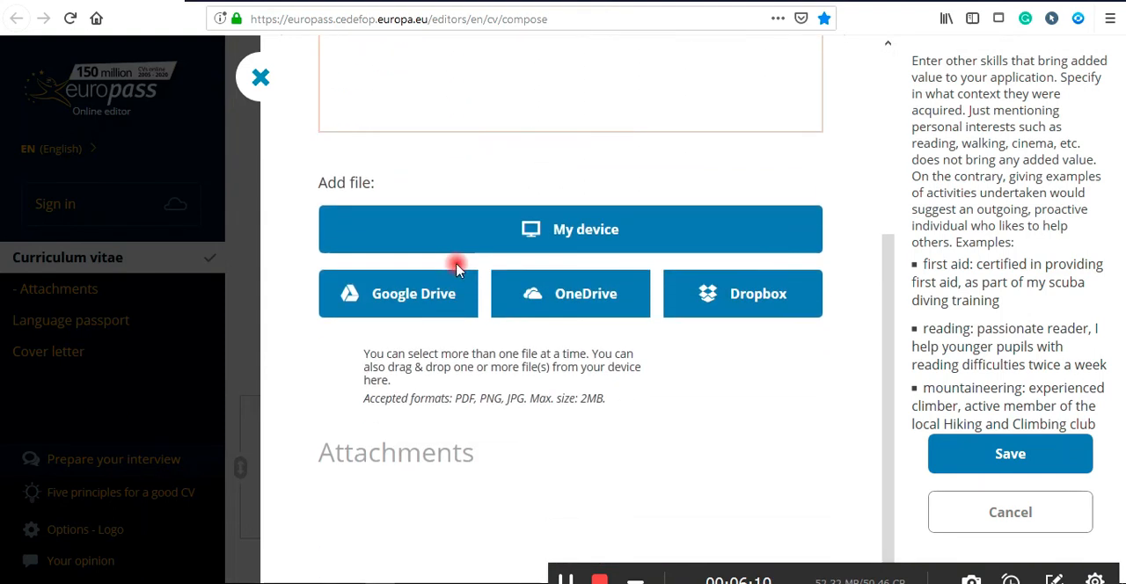
pyautogui.scroll(5, 458, 266)
pyautogui.click(422, 256)
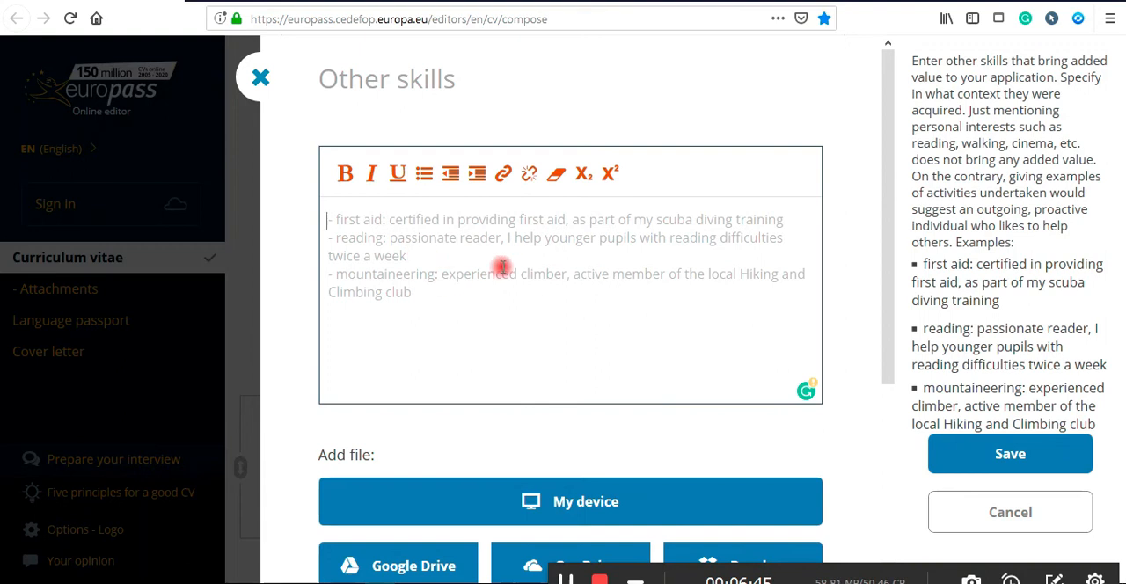
pyautogui.click(264, 88)
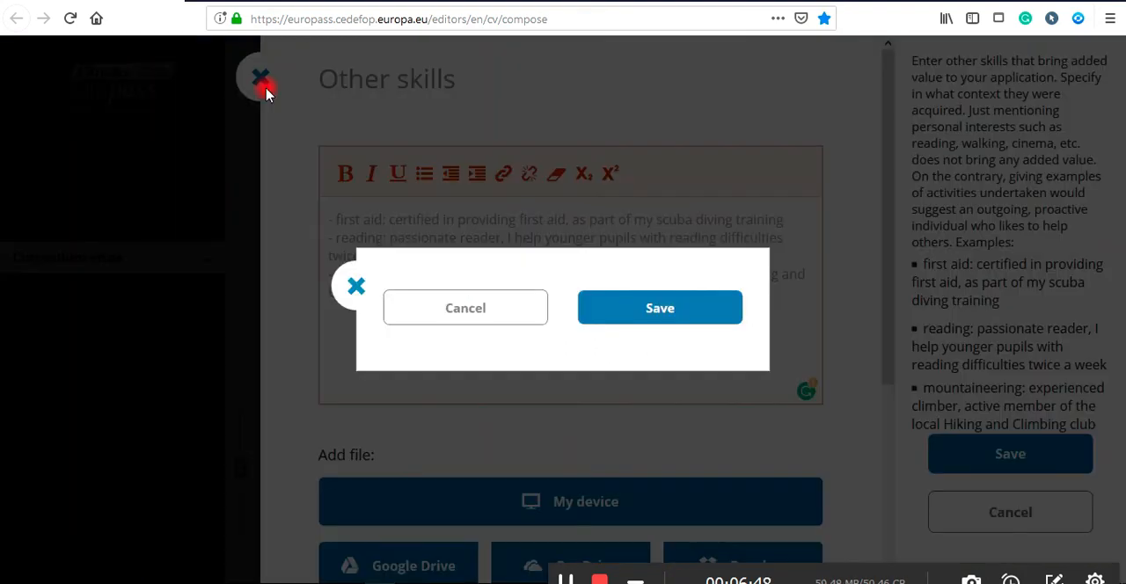
pyautogui.click(620, 328)
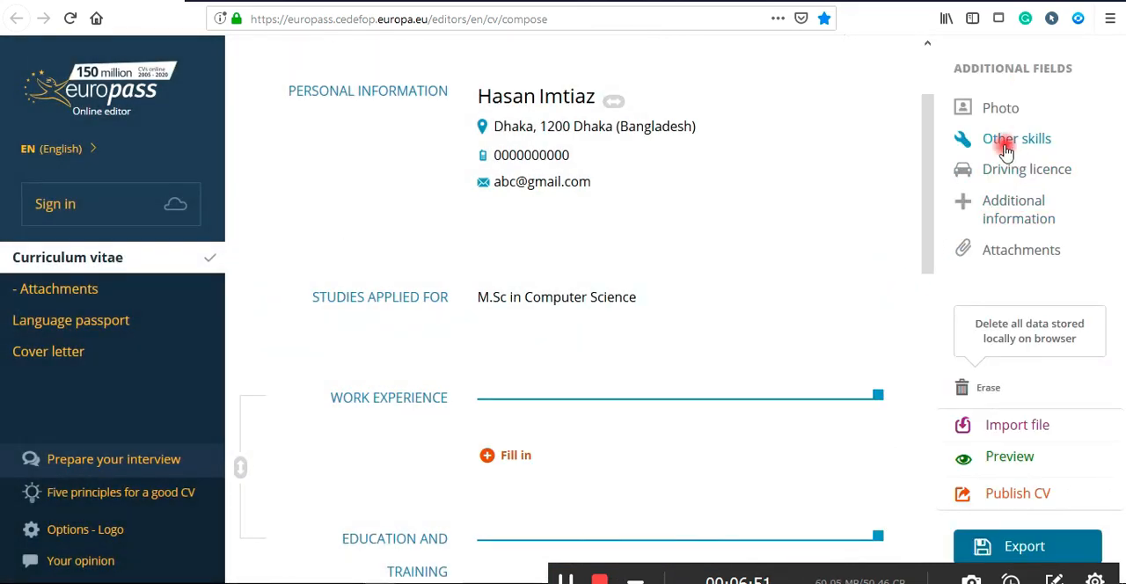
# Open the Additional information field and set its category to References.
pyautogui.click(996, 218)
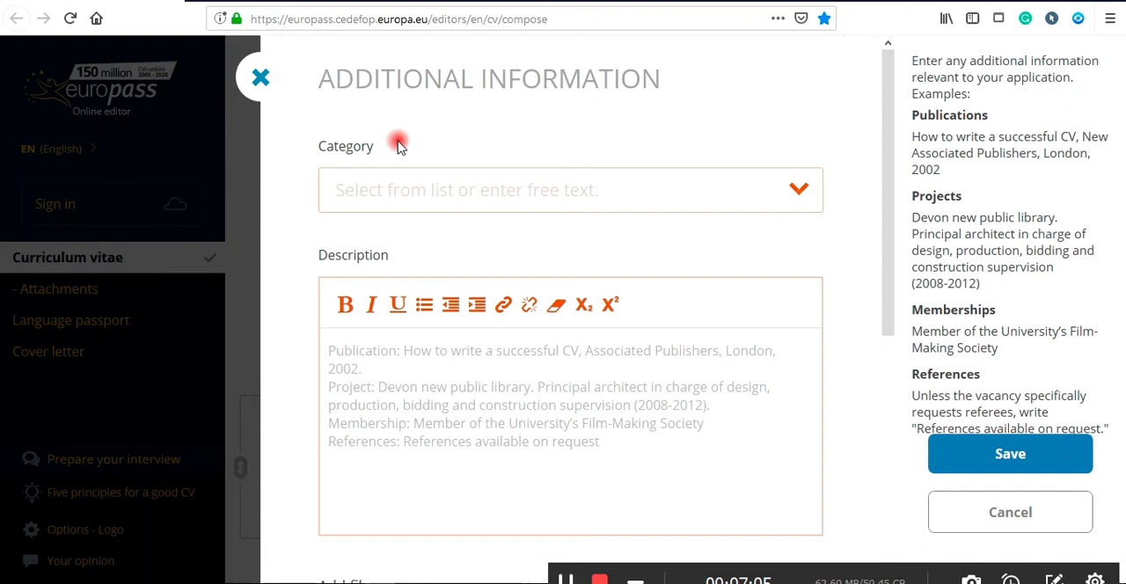
pyautogui.click(617, 200)
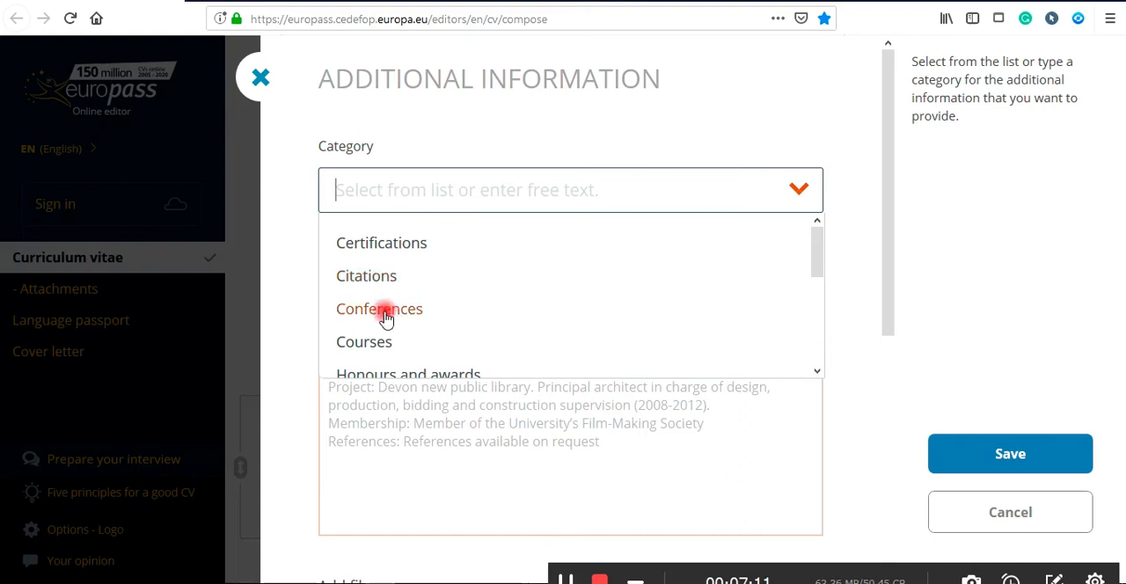
pyautogui.scroll(-3, 384, 312)
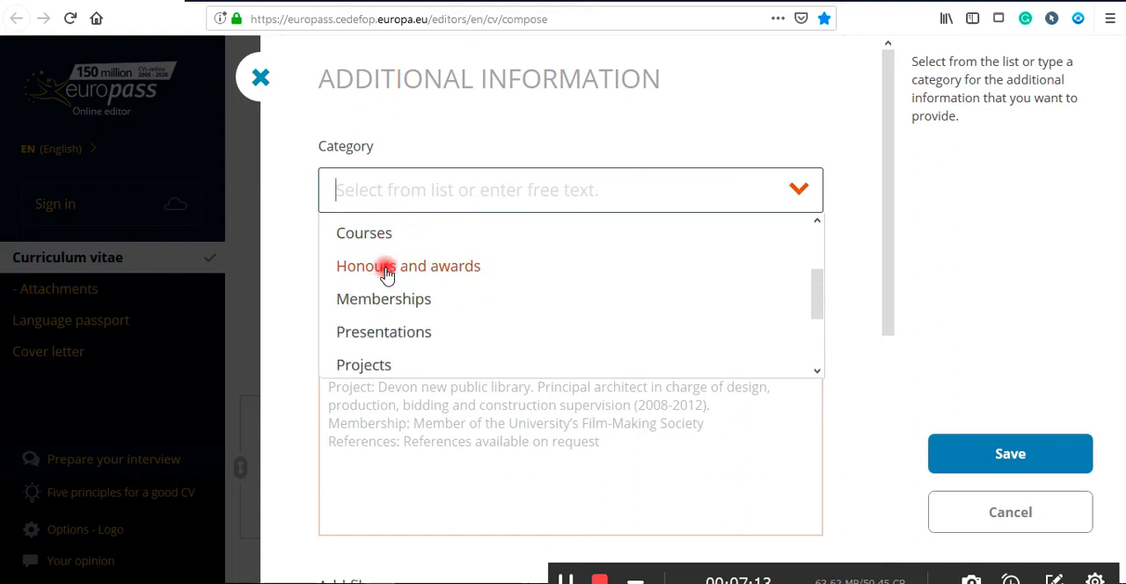
pyautogui.scroll(-1, 392, 326)
pyautogui.scroll(-2, 392, 326)
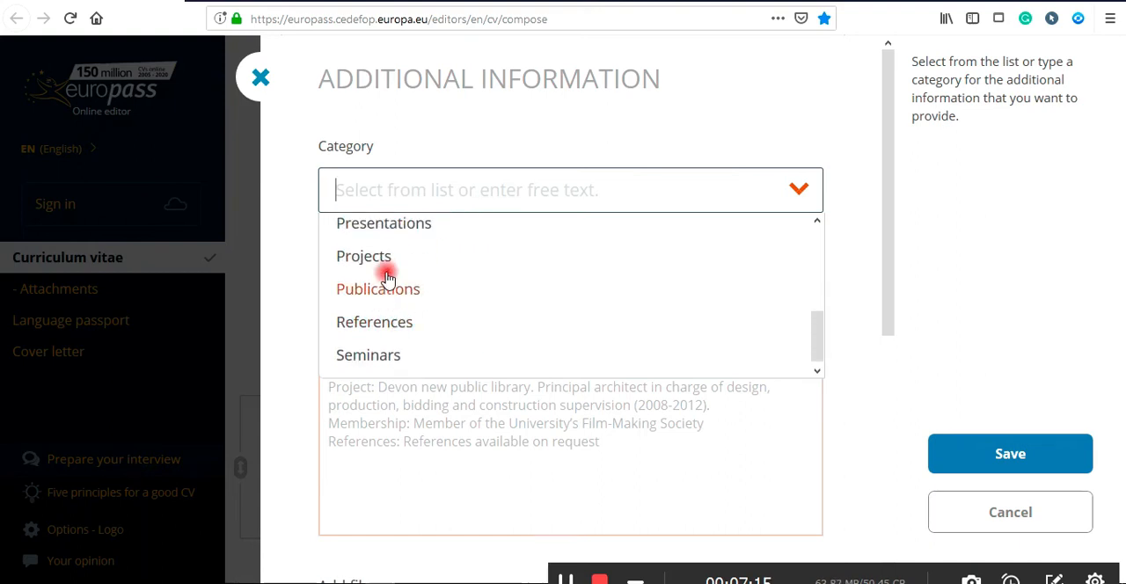
pyautogui.scroll(6, 387, 345)
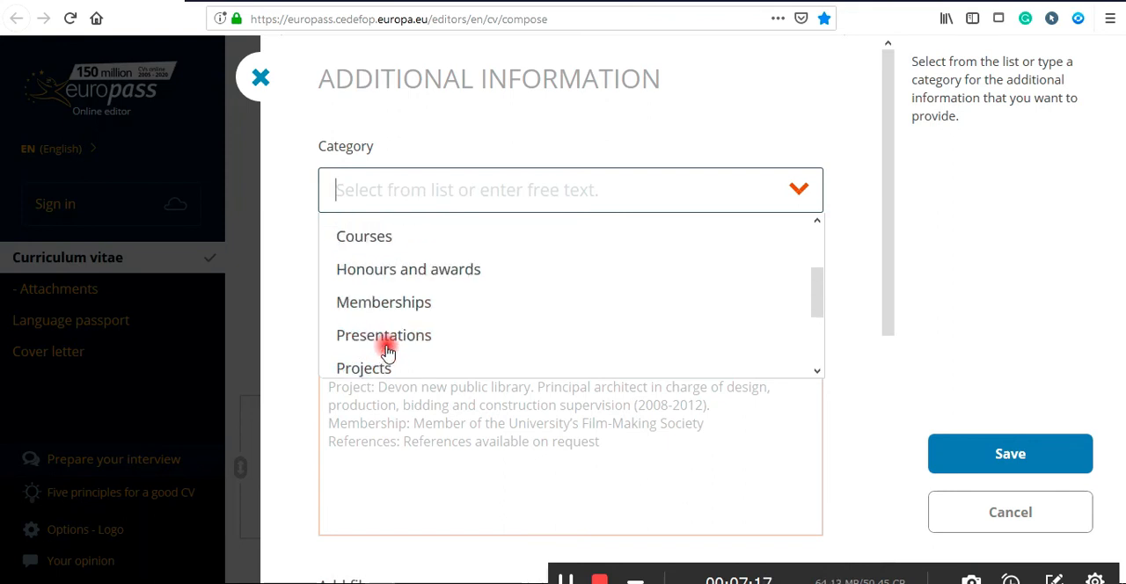
pyautogui.click(380, 252)
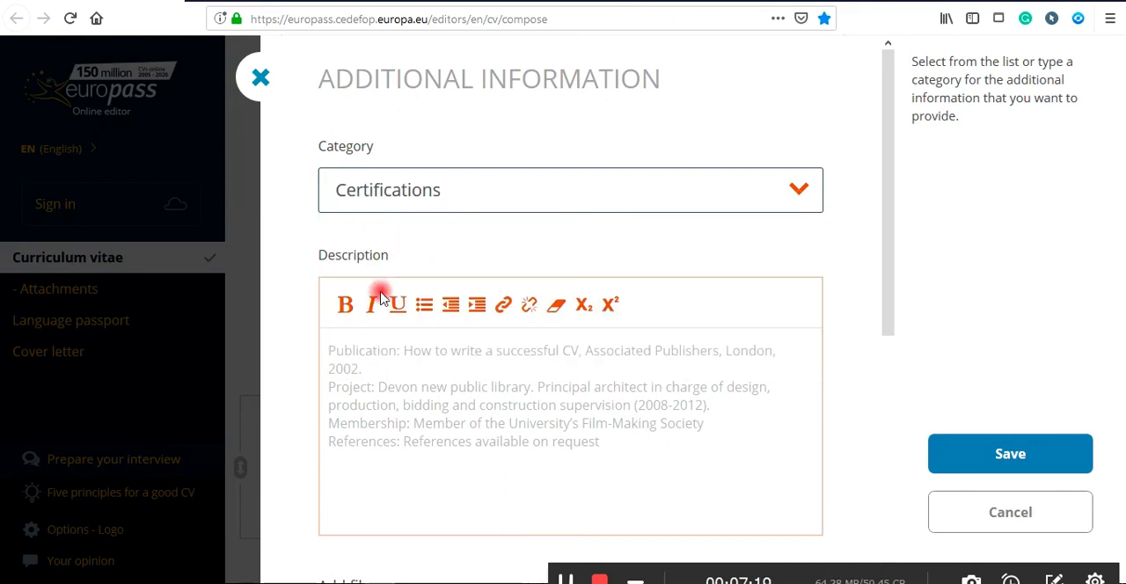
pyautogui.click(341, 351)
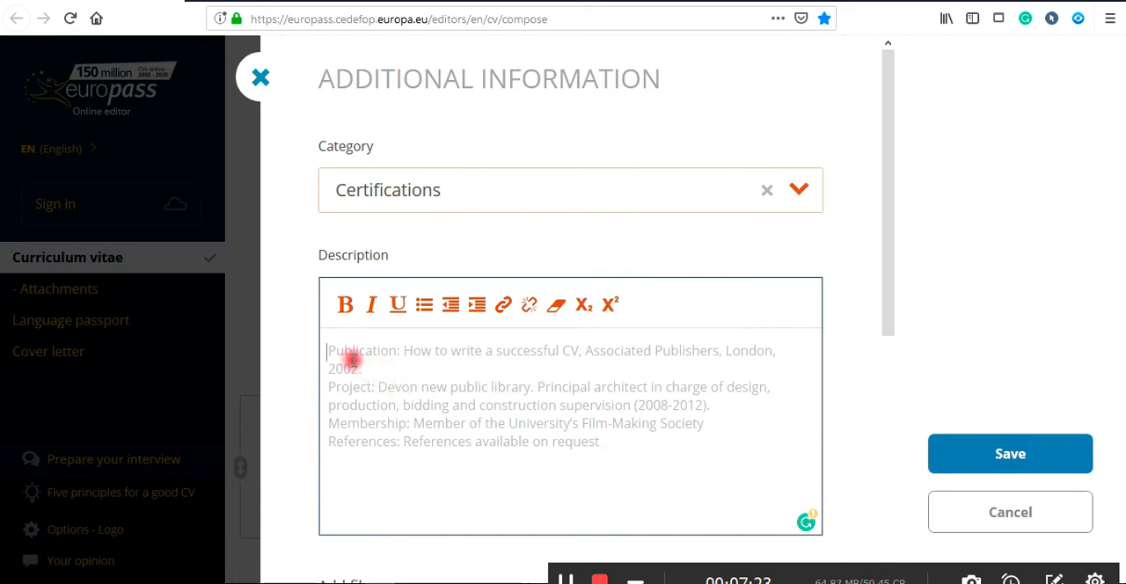
pyautogui.click(460, 187)
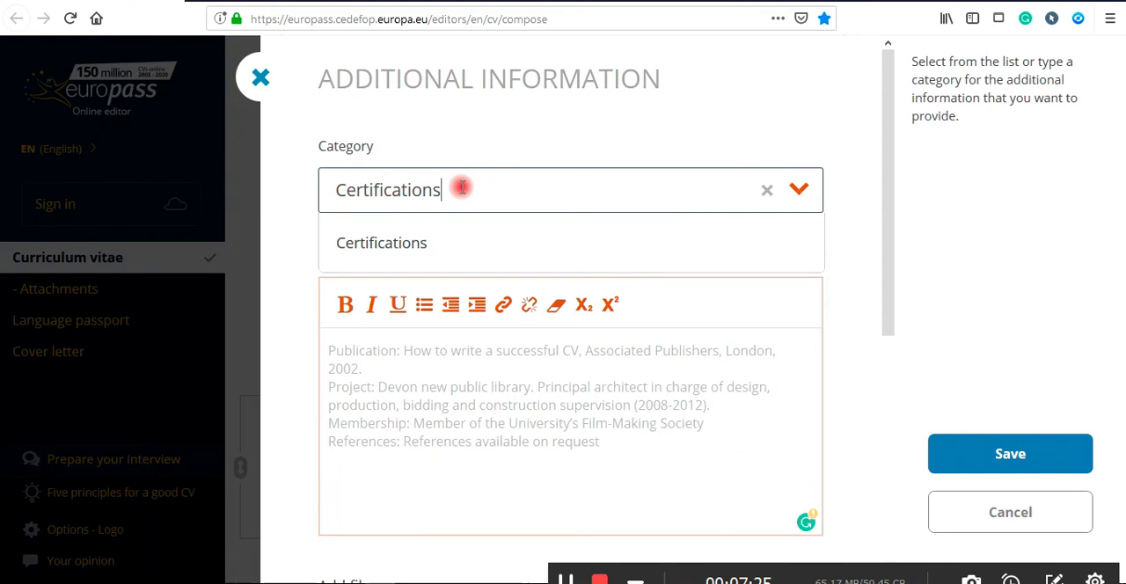
pyautogui.click(764, 191)
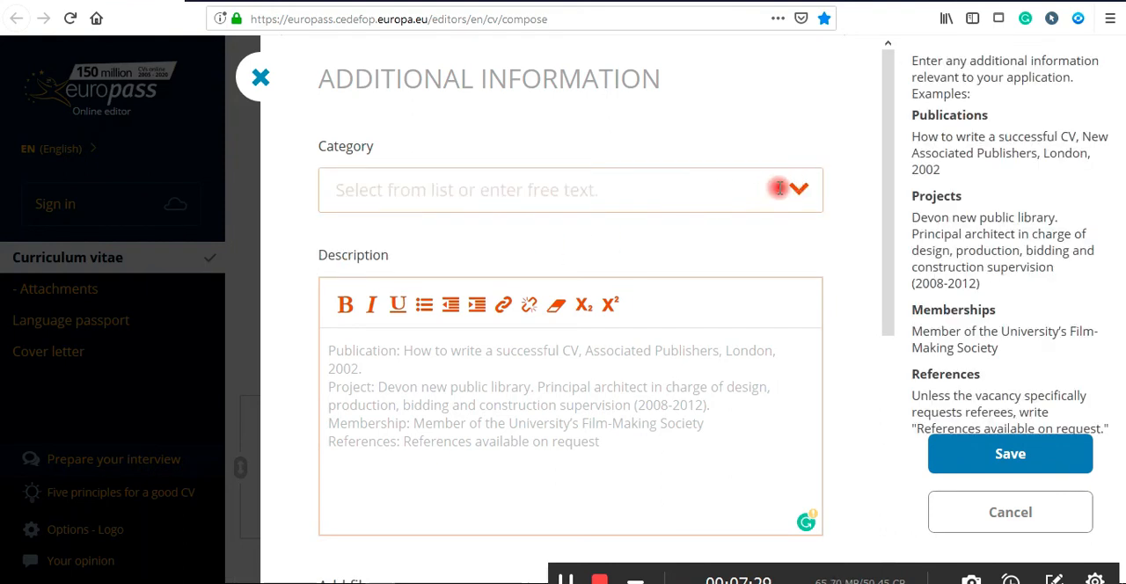
pyautogui.click(797, 187)
pyautogui.scroll(-2, 395, 251)
pyautogui.scroll(-3, 395, 264)
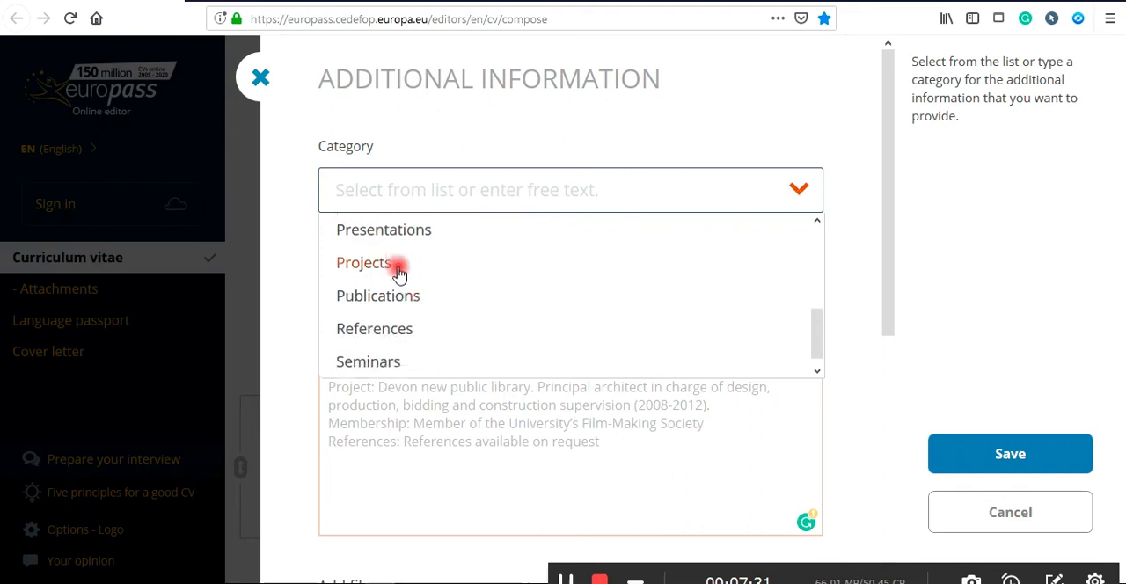
pyautogui.click(387, 292)
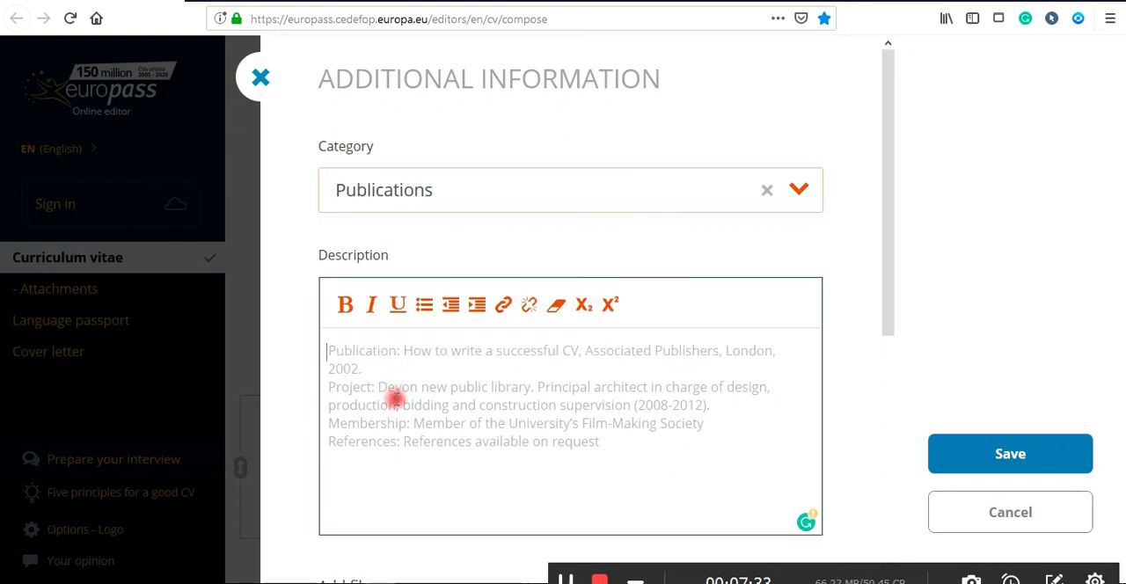
pyautogui.click(769, 192)
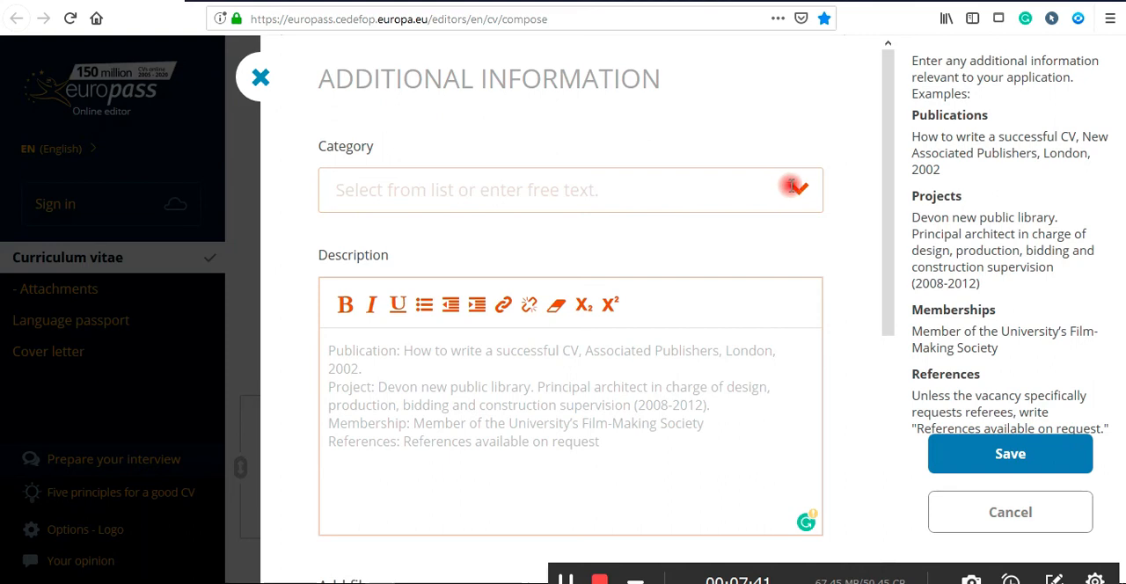
pyautogui.click(797, 189)
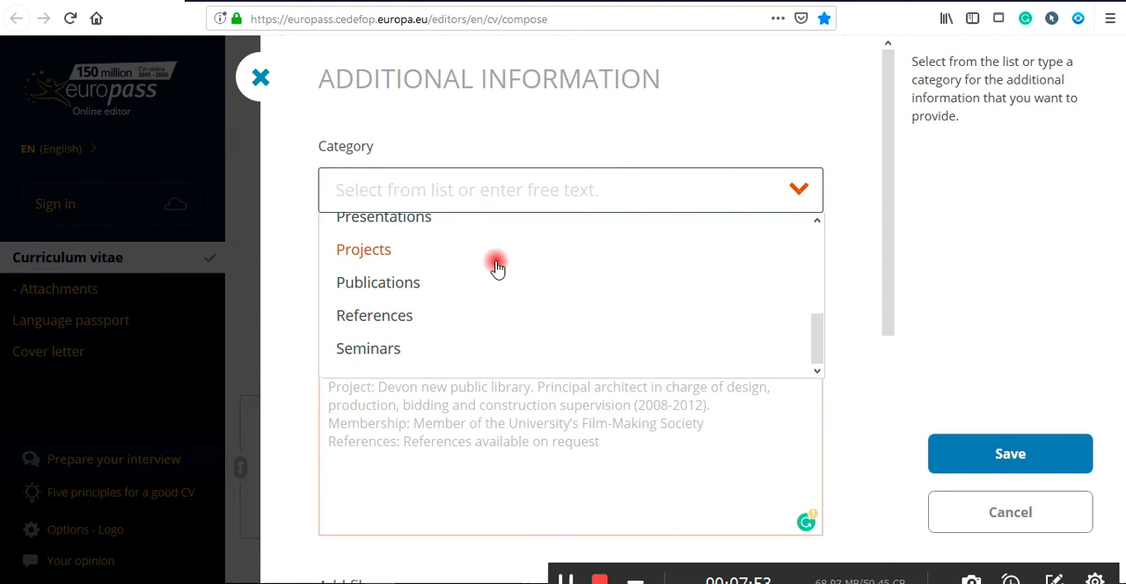
pyautogui.click(435, 315)
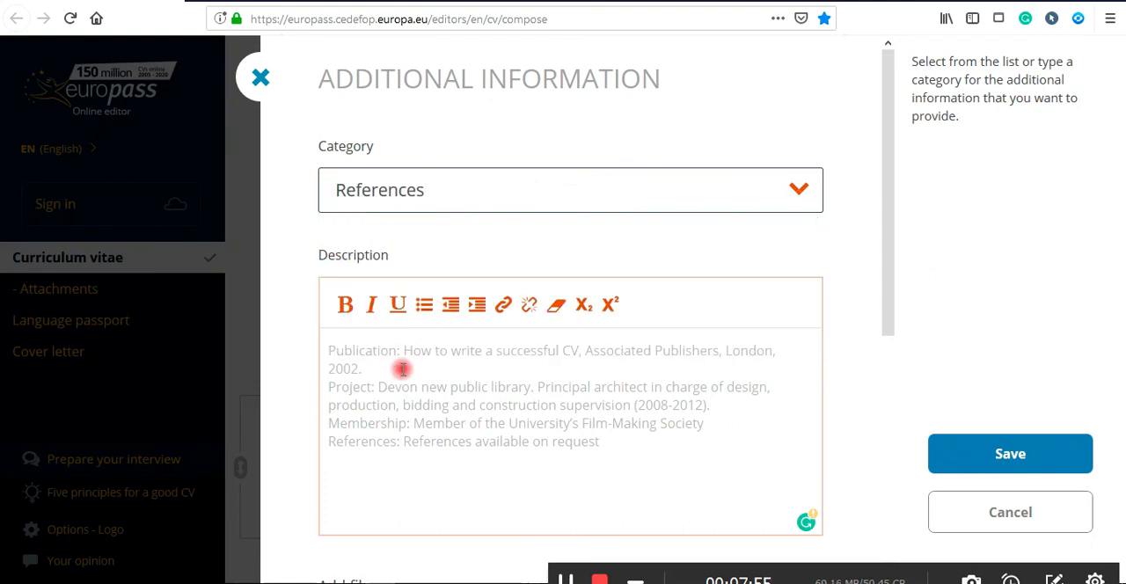
pyautogui.click(400, 400)
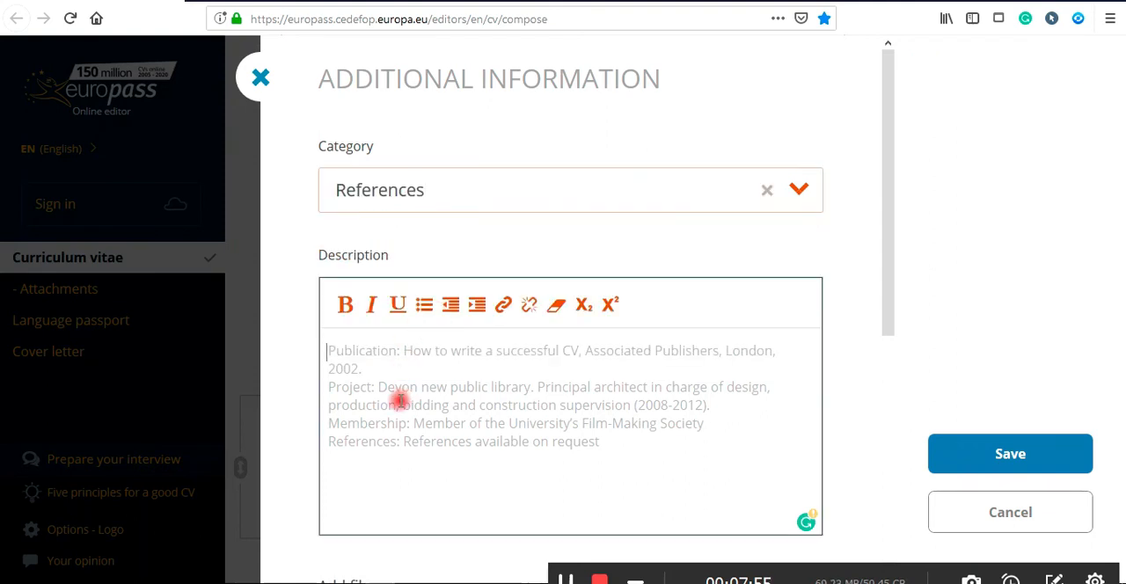
# Enter the referee's name and the line Professor of Dhaka University in the description.
pyautogui.click(333, 352)
pyautogui.write('Name')
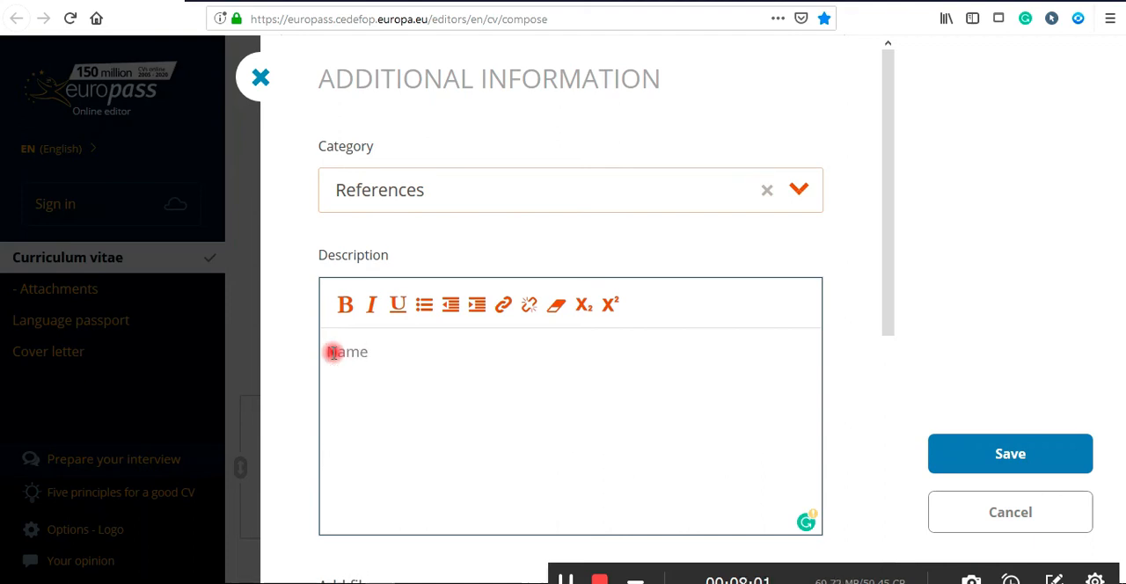
pyautogui.press('BackSpace')
pyautogui.press('BackSpace')
pyautogui.press('BackSpace')
pyautogui.press('Return')
pyautogui.write('Professor of')
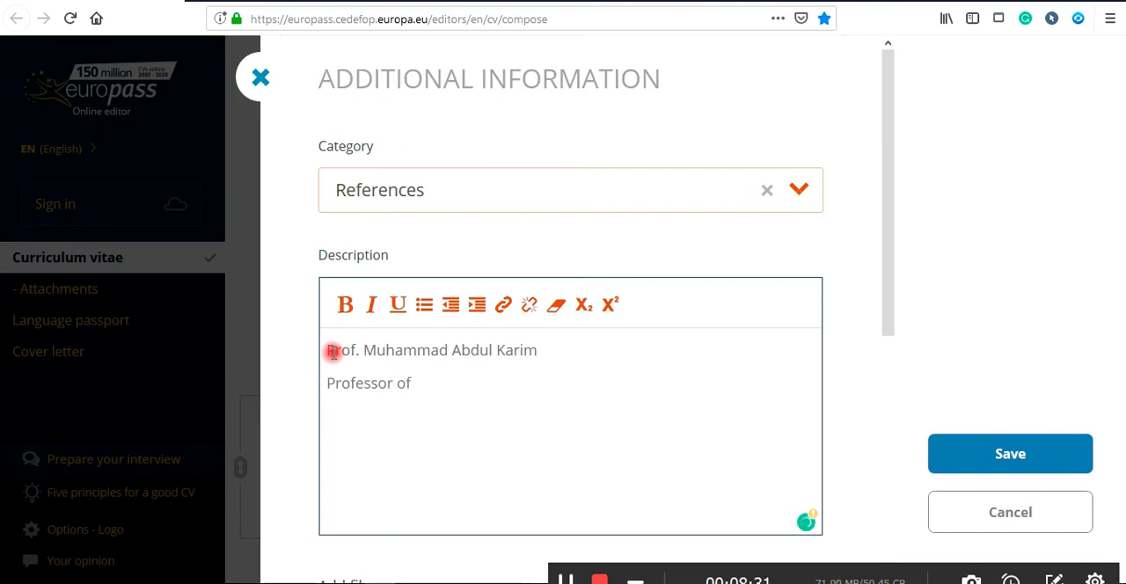
pyautogui.write(' Dhaka University')
pyautogui.press('Return')
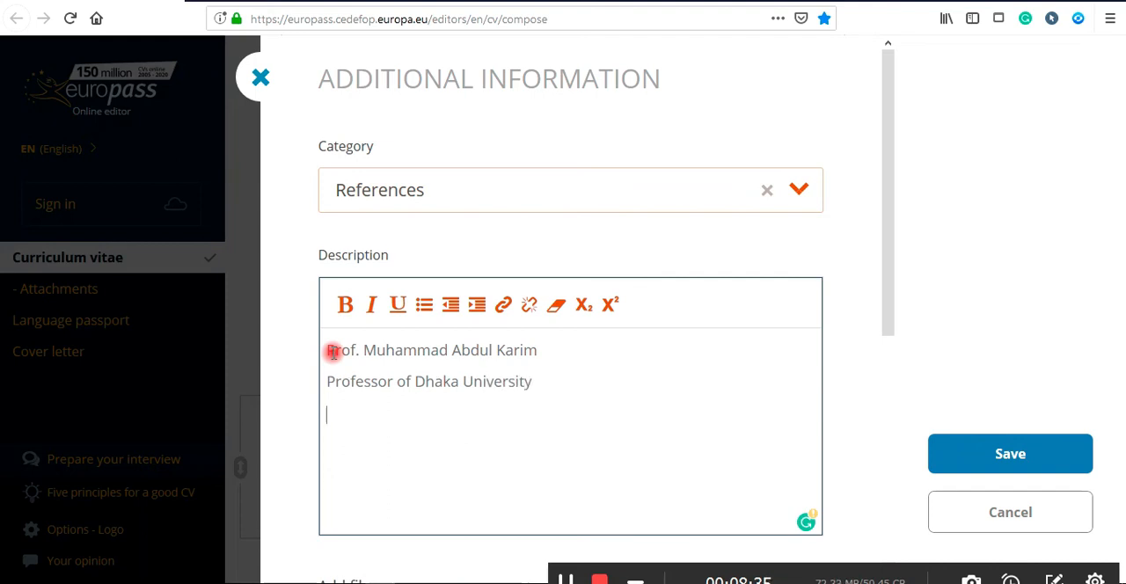
# Add the lines Email, Mobile No: and Relationship: Academic, then save the additional information.
pyautogui.write('Emai')
pyautogui.write('l ')
pyautogui.write('Mobile ')
pyautogui.write('No:')
pyautogui.press('Return')
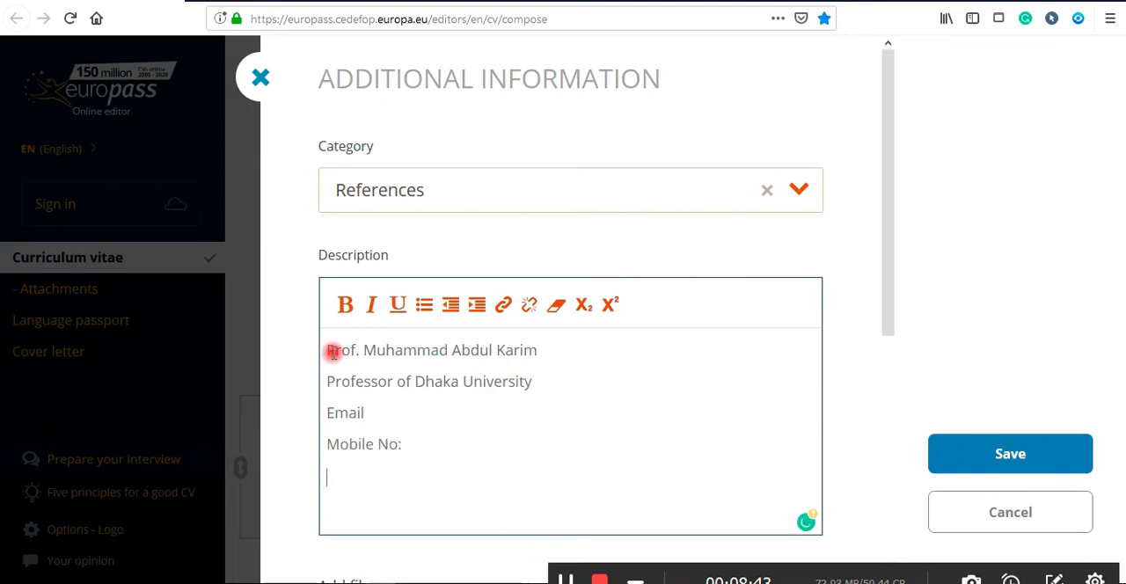
pyautogui.write('Relationship:')
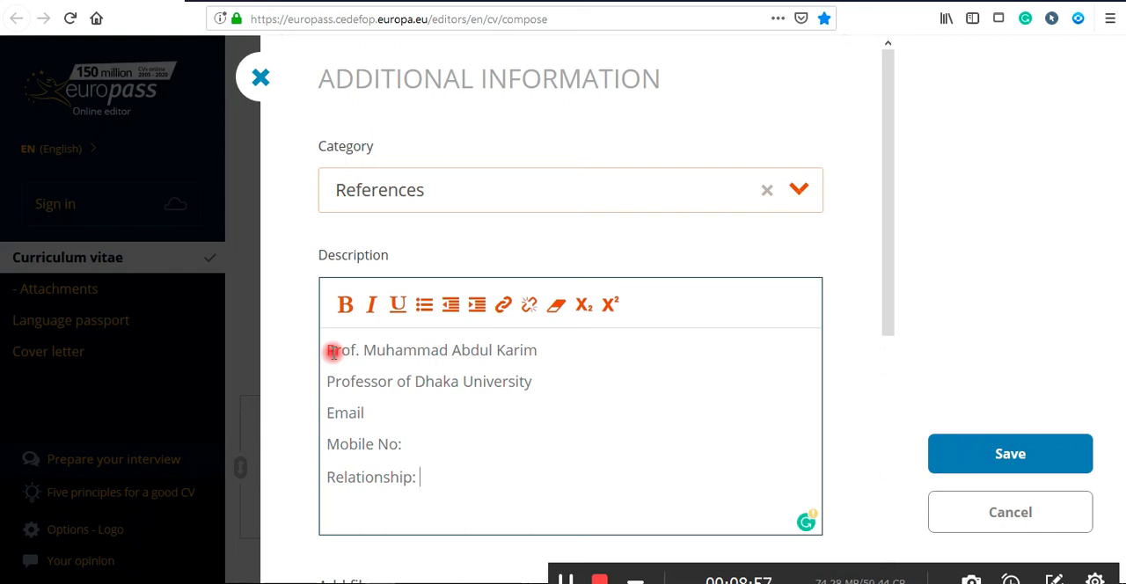
pyautogui.write('A')
pyautogui.write('cad')
pyautogui.write('emic')
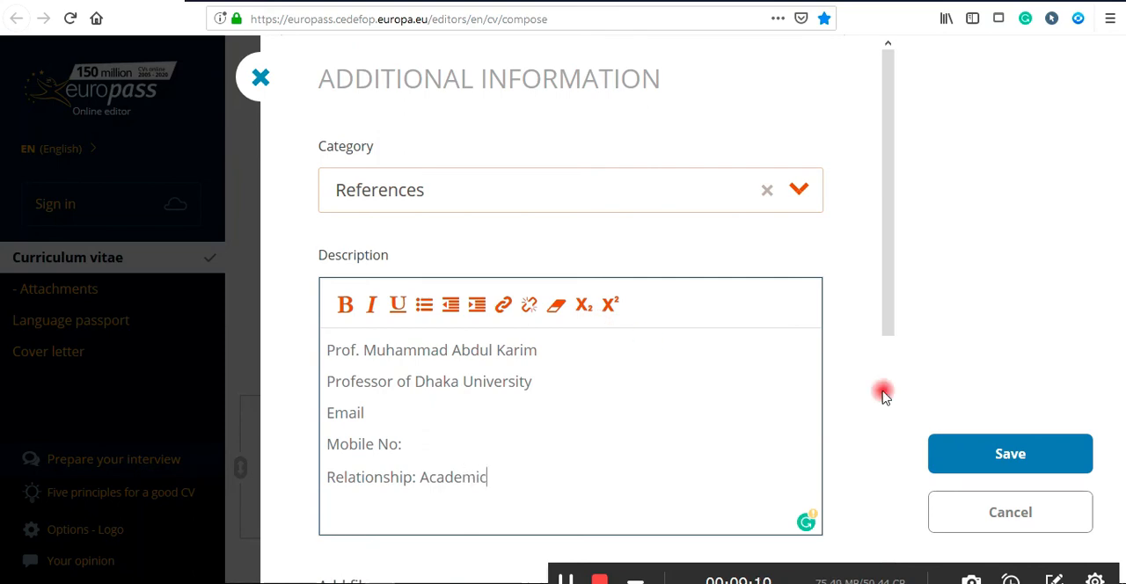
pyautogui.click(1043, 453)
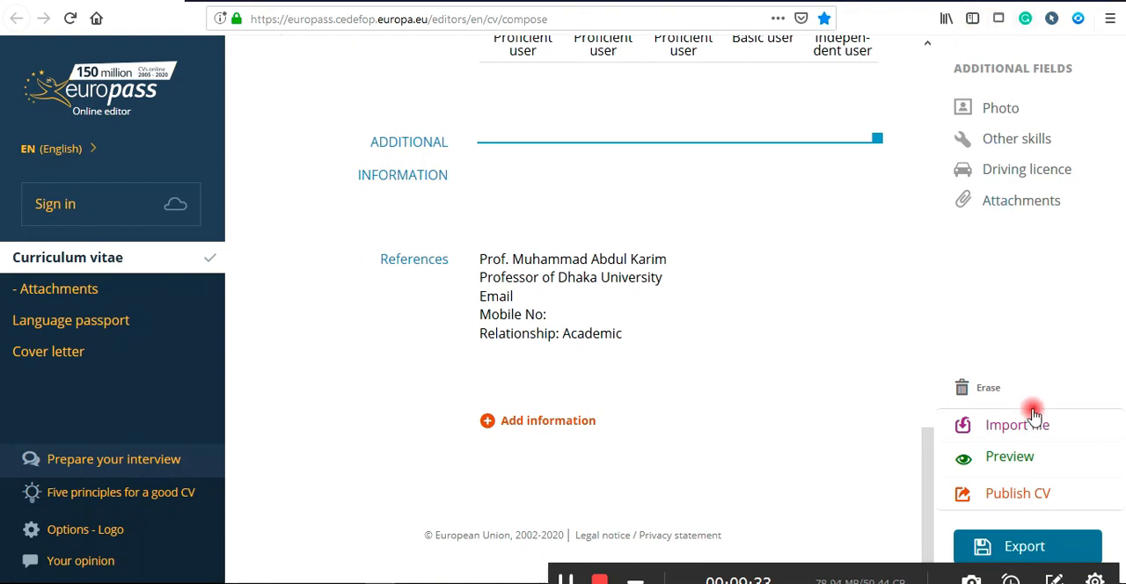
# Preview the CV as a PDF, scroll through it, and close the preview.
pyautogui.click(1009, 459)
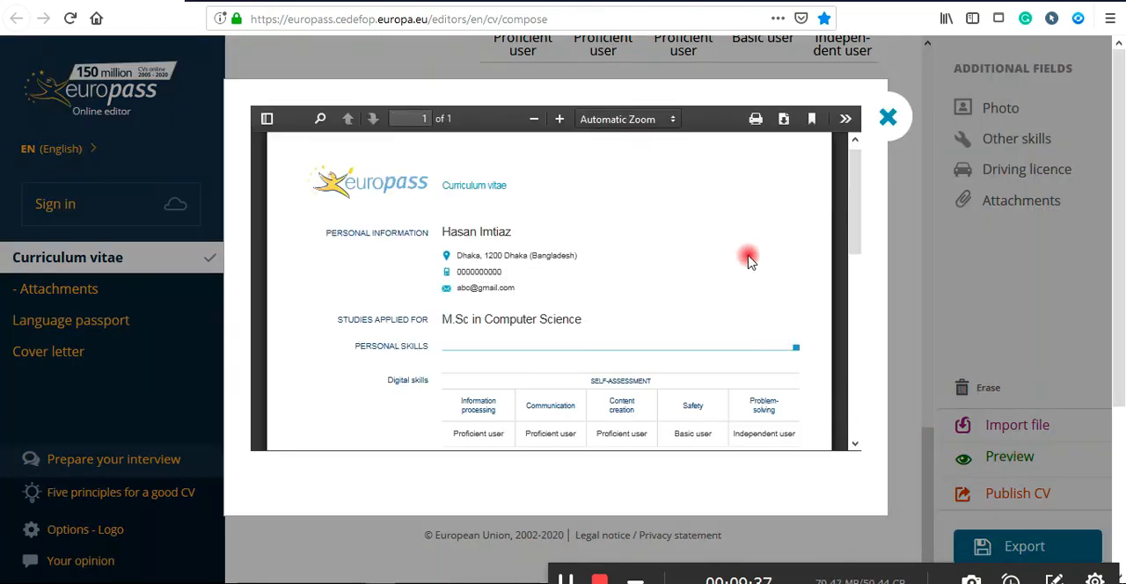
pyautogui.moveTo(850, 178); pyautogui.dragTo(850, 422)
pyautogui.moveTo(840, 344); pyautogui.dragTo(851, 181)
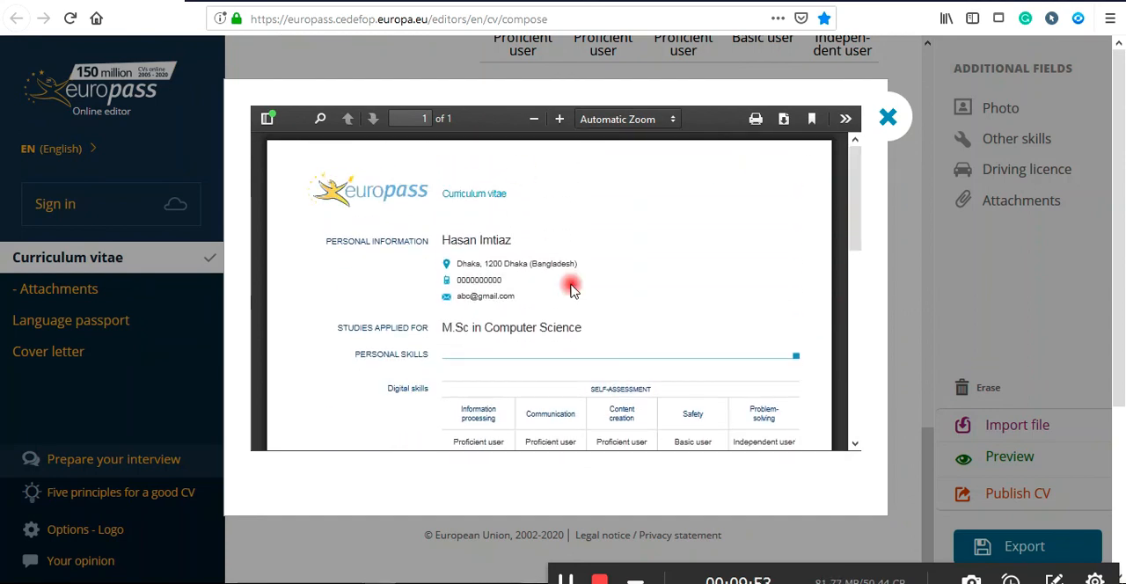
pyautogui.click(888, 119)
# Open the export options for the curriculum vitae, choose the Microsoft Word format, and close the export dialog.
pyautogui.click(1026, 547)
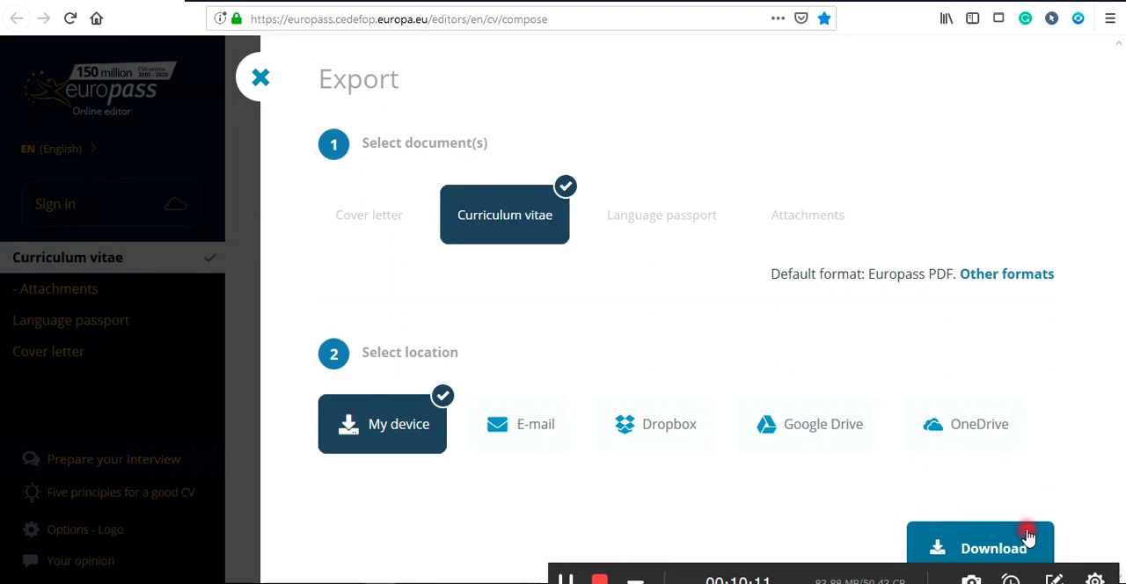
pyautogui.click(989, 276)
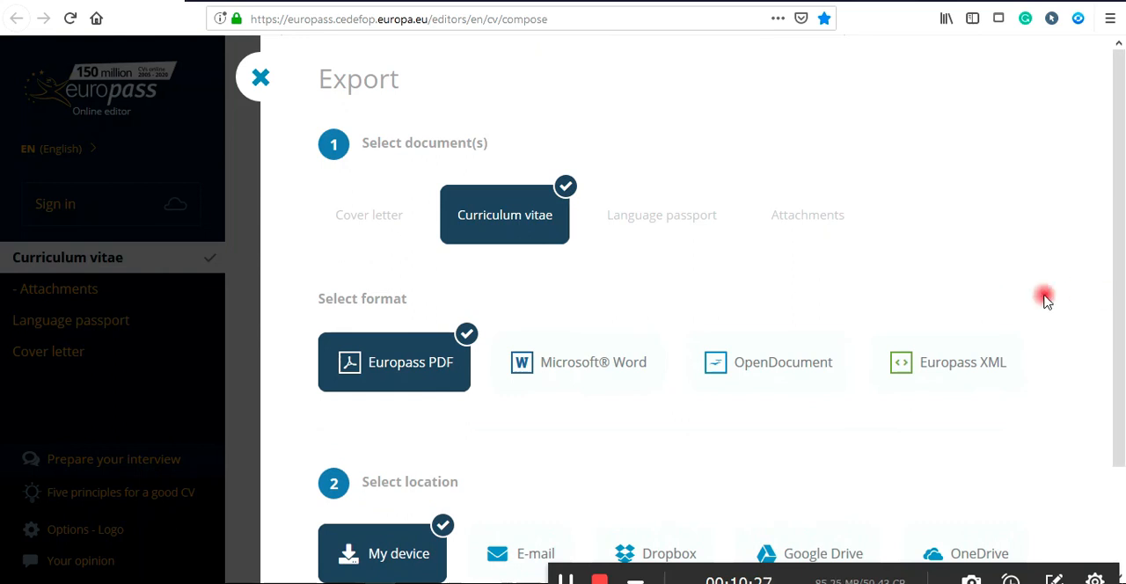
pyautogui.click(582, 368)
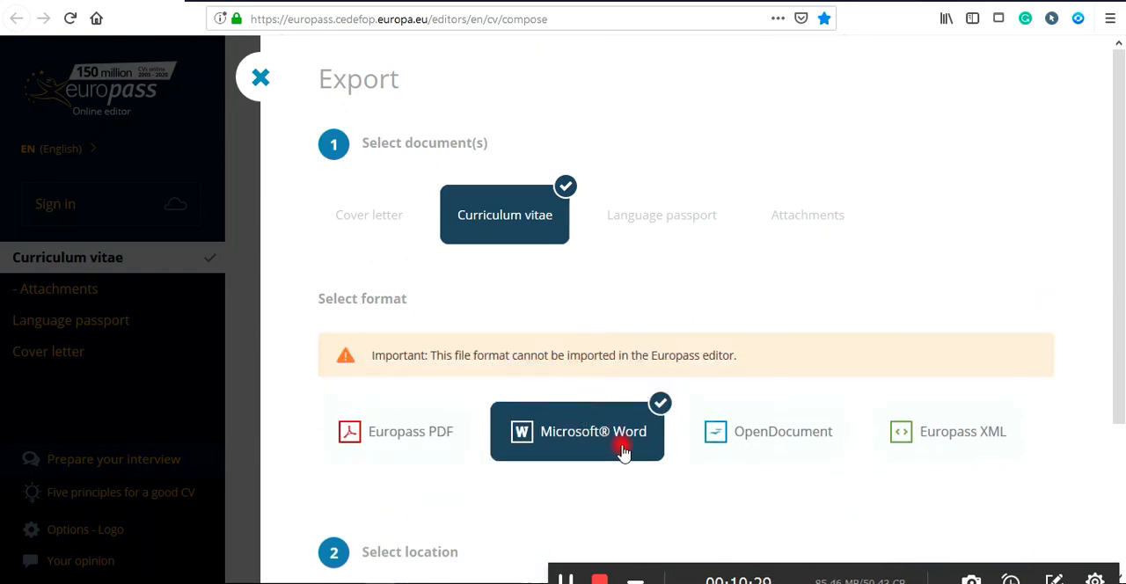
pyautogui.scroll(-2, 699, 448)
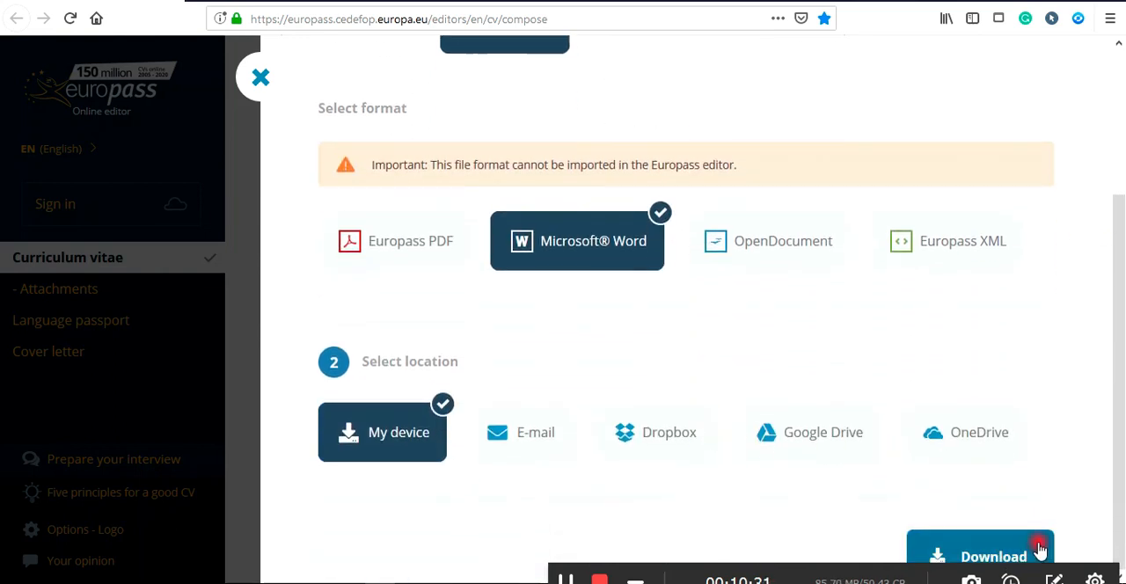
pyautogui.click(263, 80)
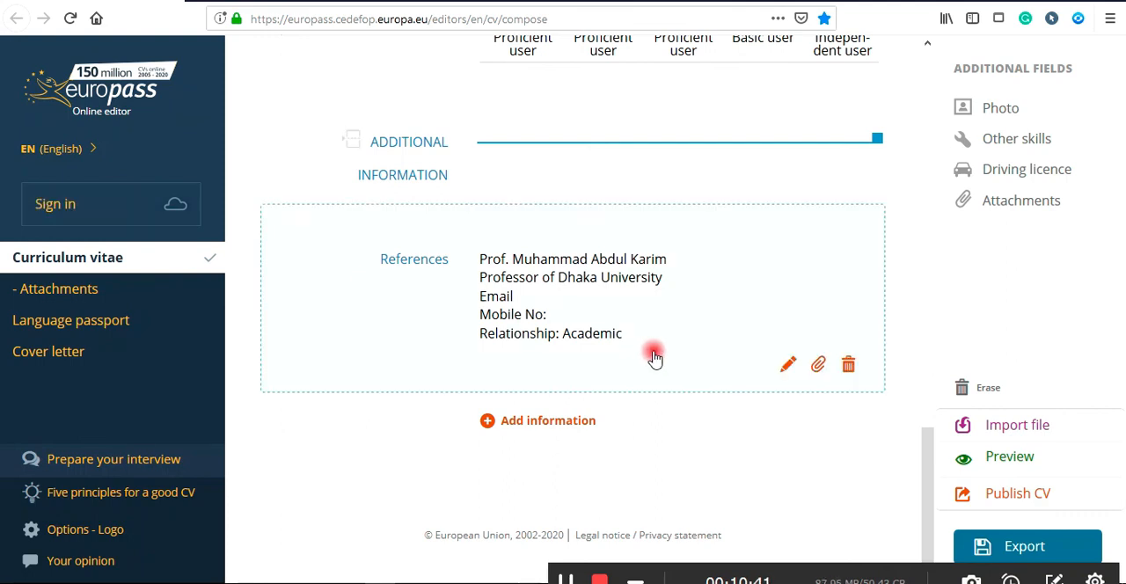
# Scroll through the curriculum vitae to review its personal information, work experience, education and skills sections.
pyautogui.scroll(9, 650, 355)
pyautogui.scroll(3, 655, 354)
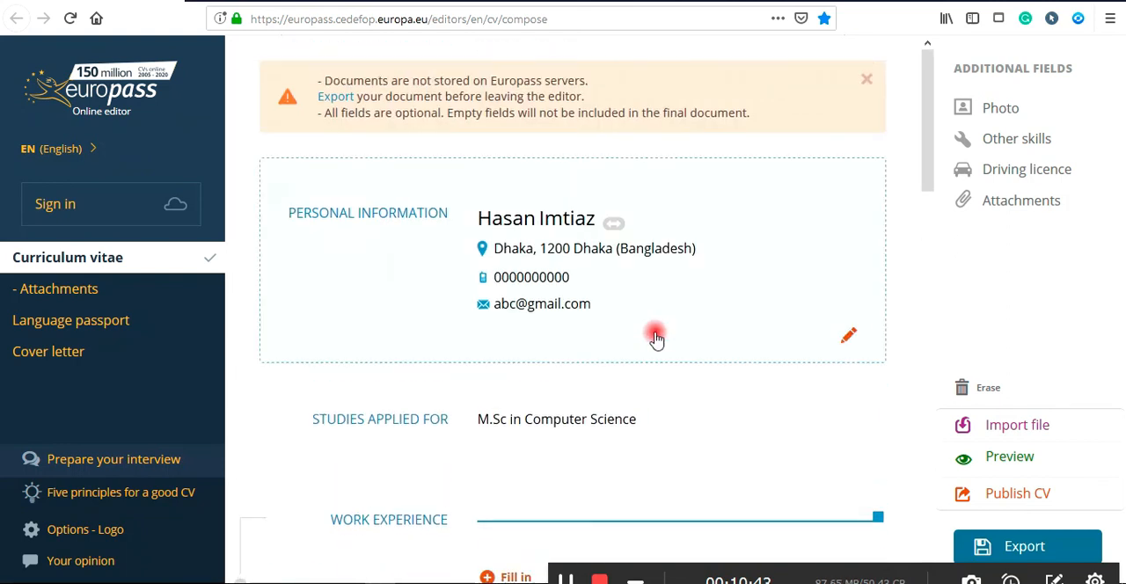
pyautogui.scroll(-2, 703, 308)
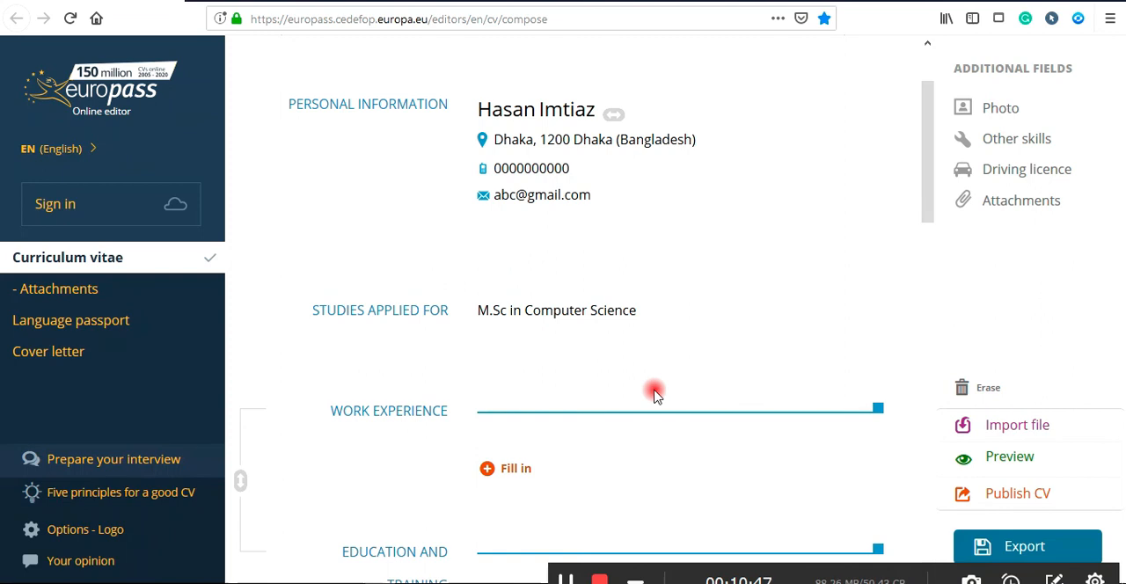
pyautogui.scroll(-8, 655, 396)
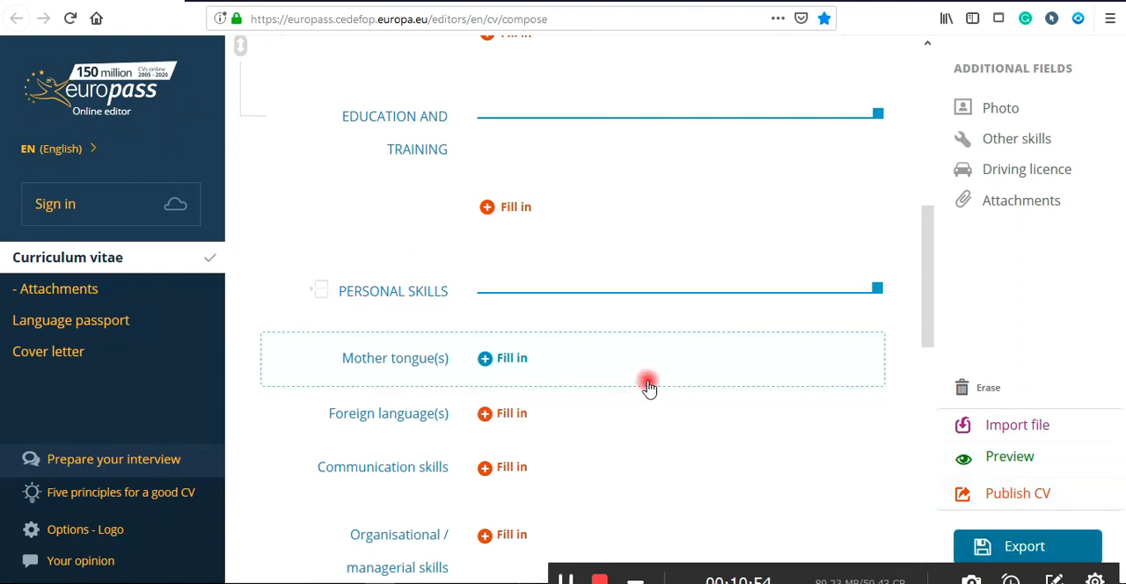
pyautogui.scroll(9, 607, 374)
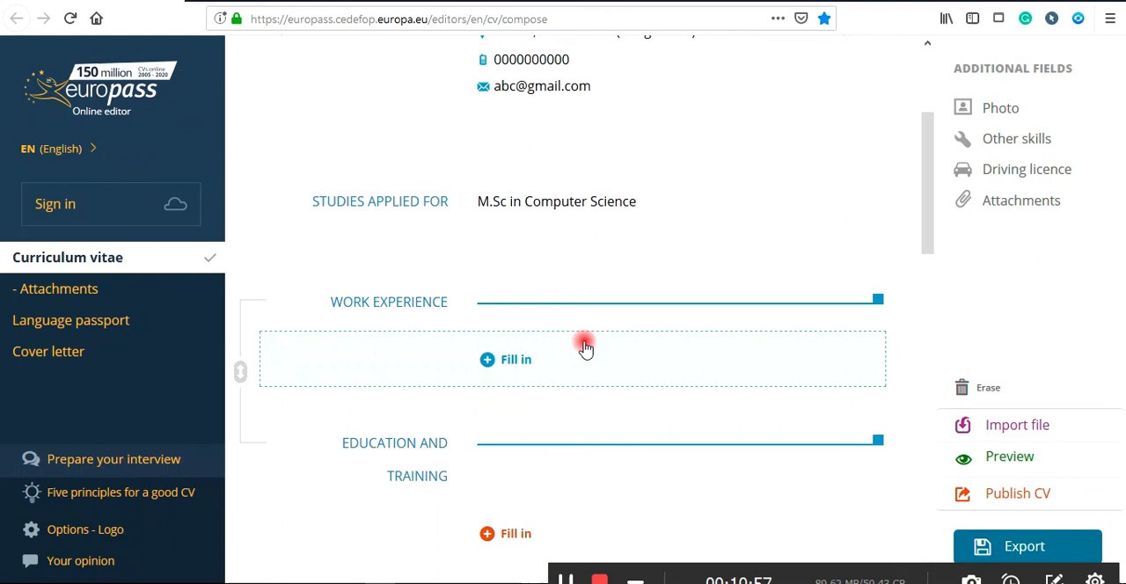
pyautogui.scroll(1, 584, 347)
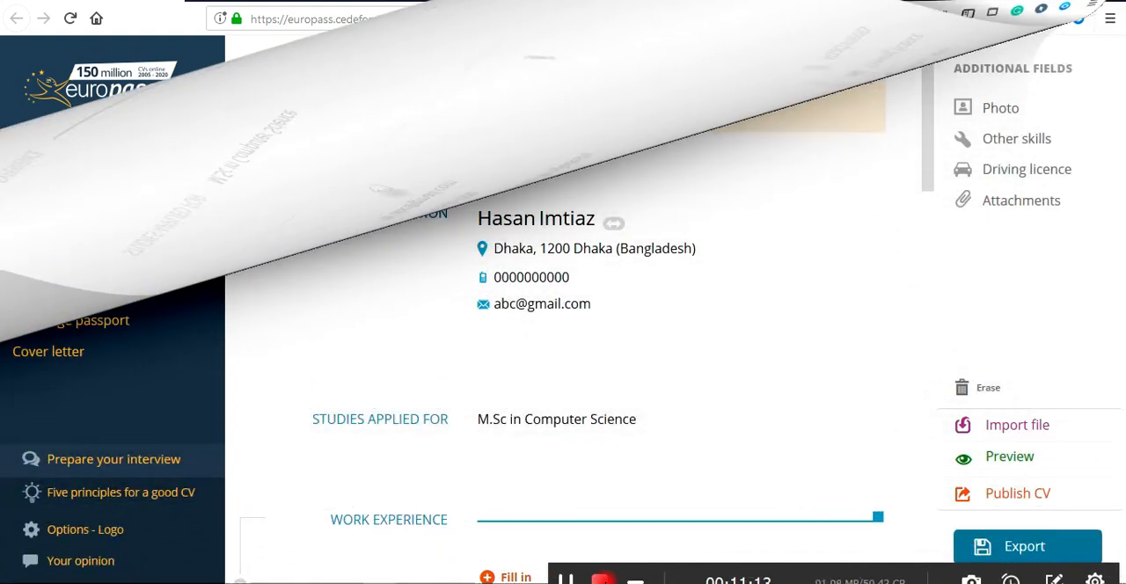